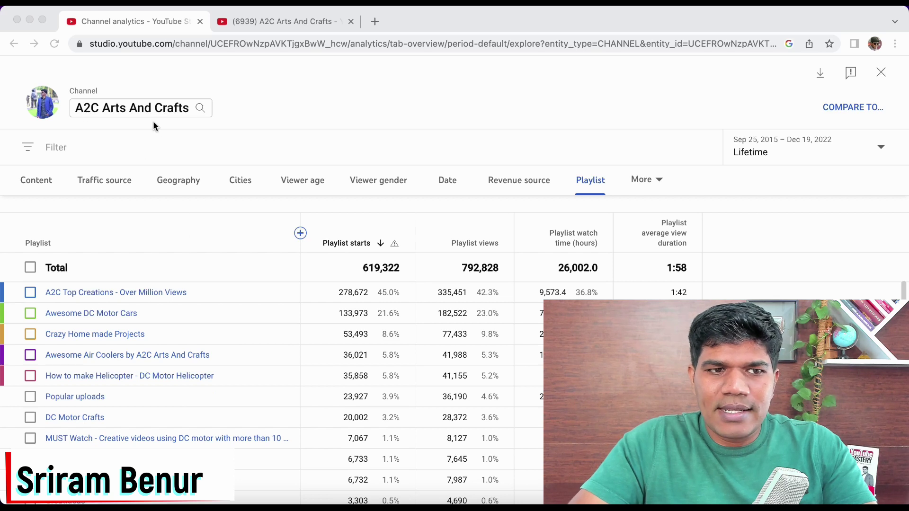
Point out the Playlist column and the total playlist views figure in Playlist analytics
double_click(38, 243)
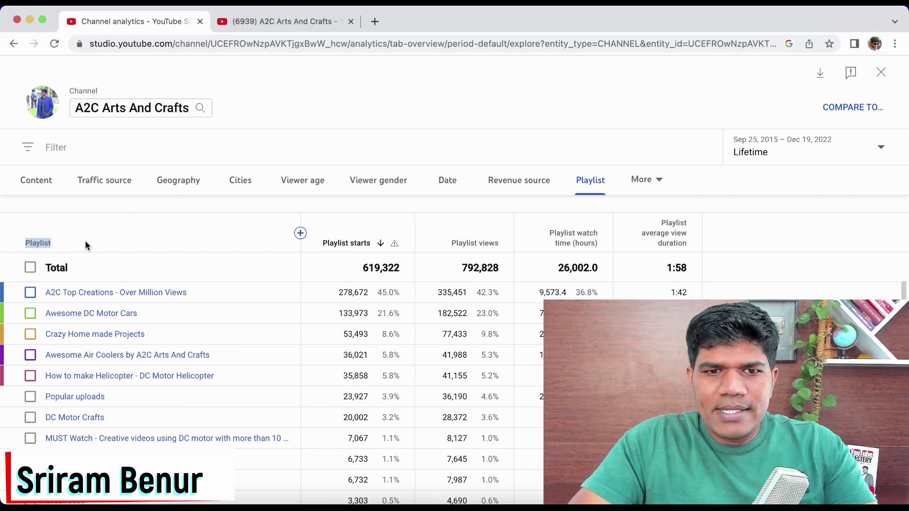
left_click_drag(462, 268, 496, 266)
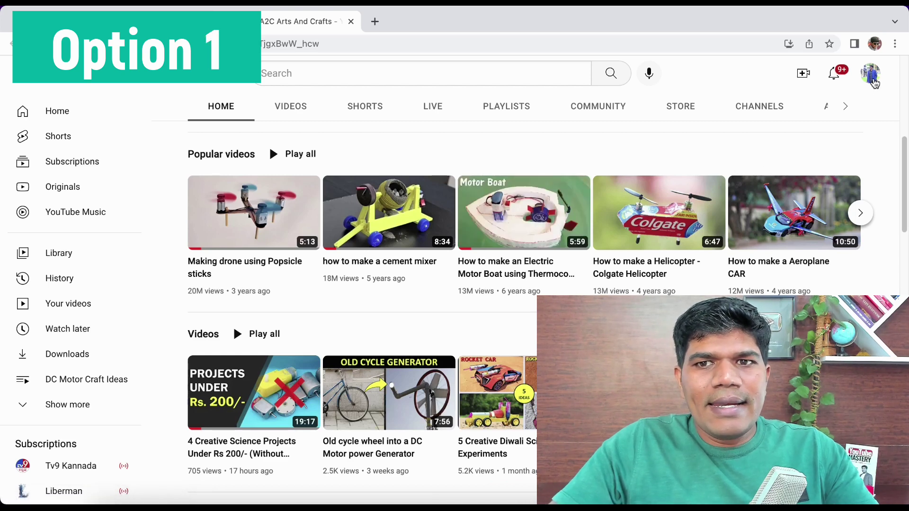
Go to YouTube Studio from the profile avatar menu and show the CREATE options
left_click(873, 79)
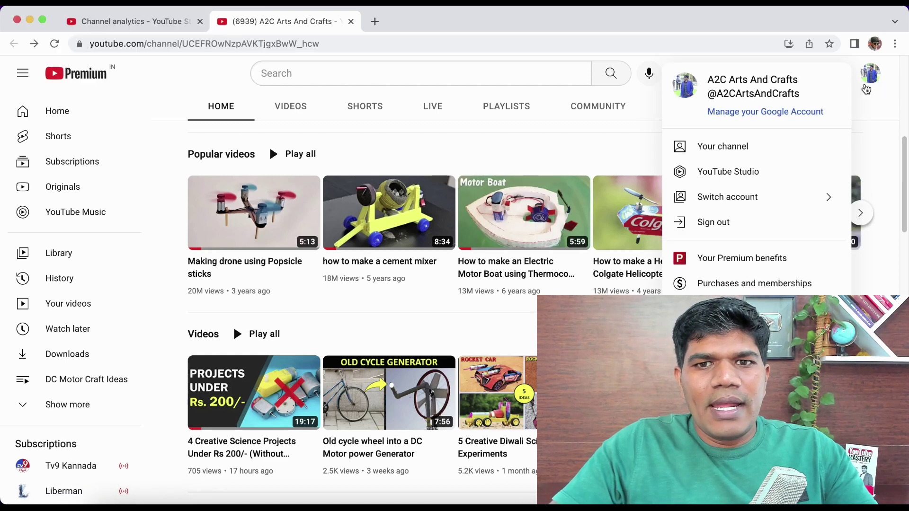
left_click(769, 176)
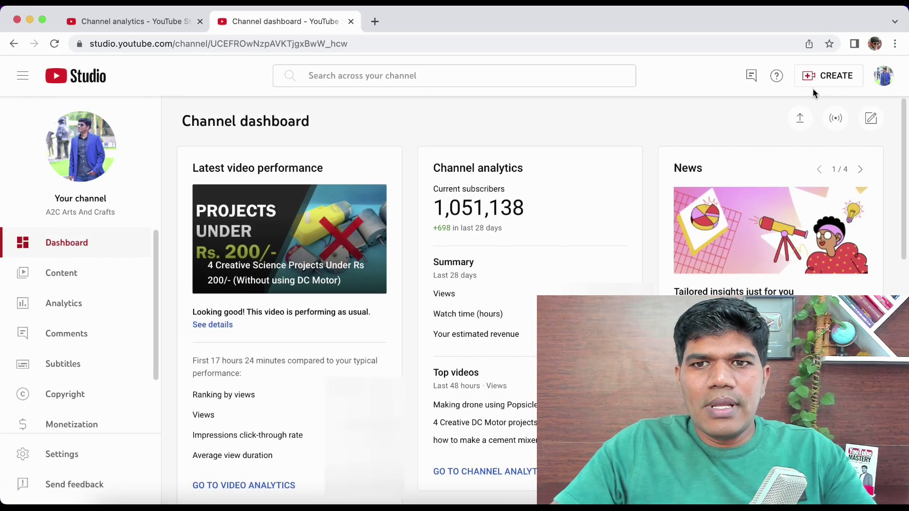
left_click(818, 81)
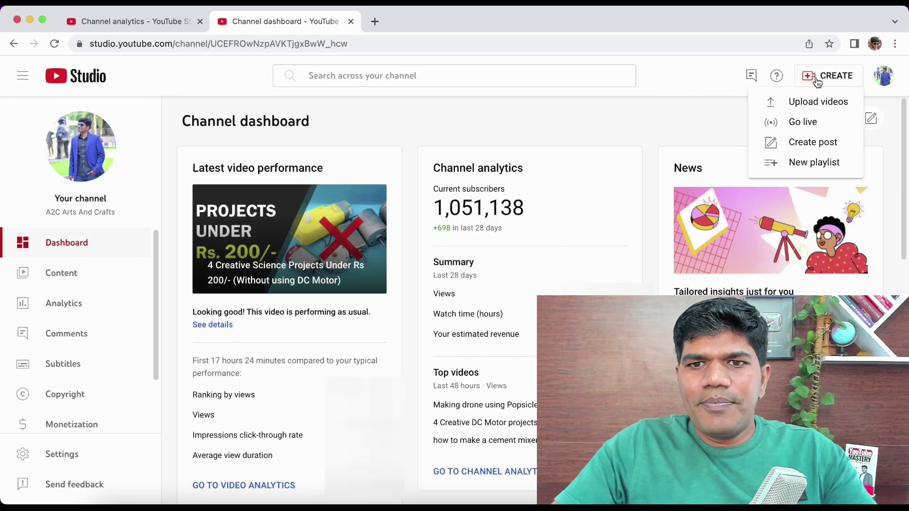
Create a public playlist titled 'DC Motor DIY Science Projects', using the title copied from Notes
left_click(807, 163)
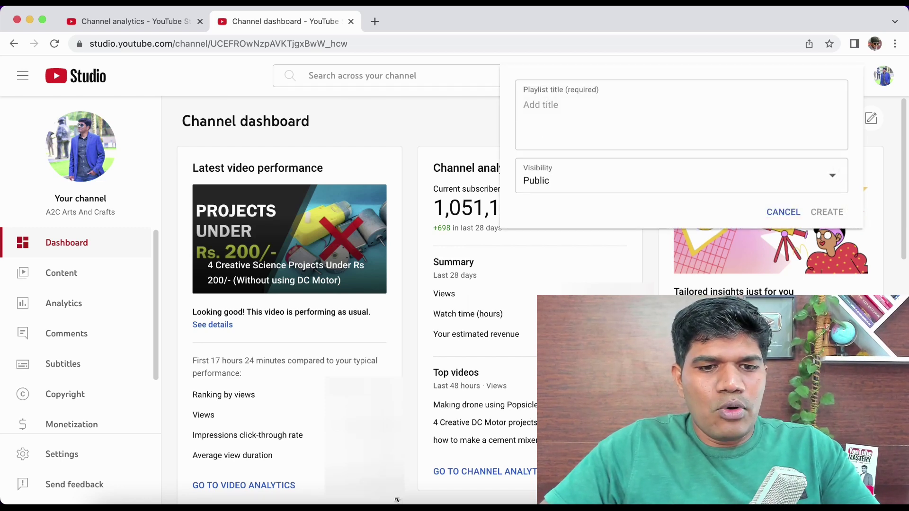
left_click(417, 501)
left_click_drag(611, 115, 418, 115)
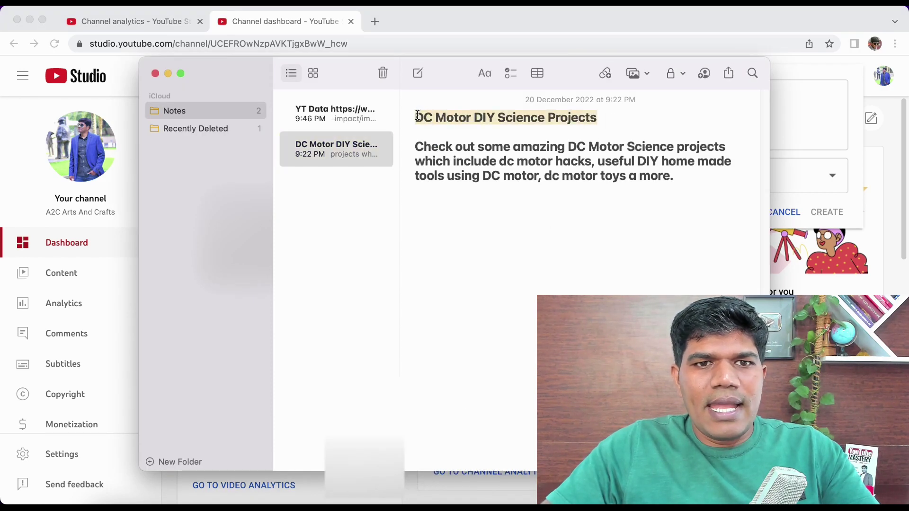
right_click(435, 116)
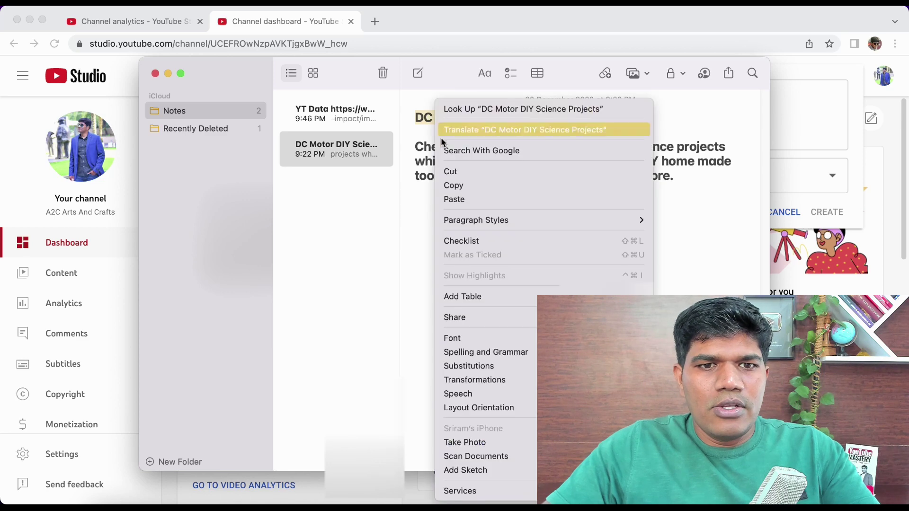
left_click(467, 199)
left_click(794, 114)
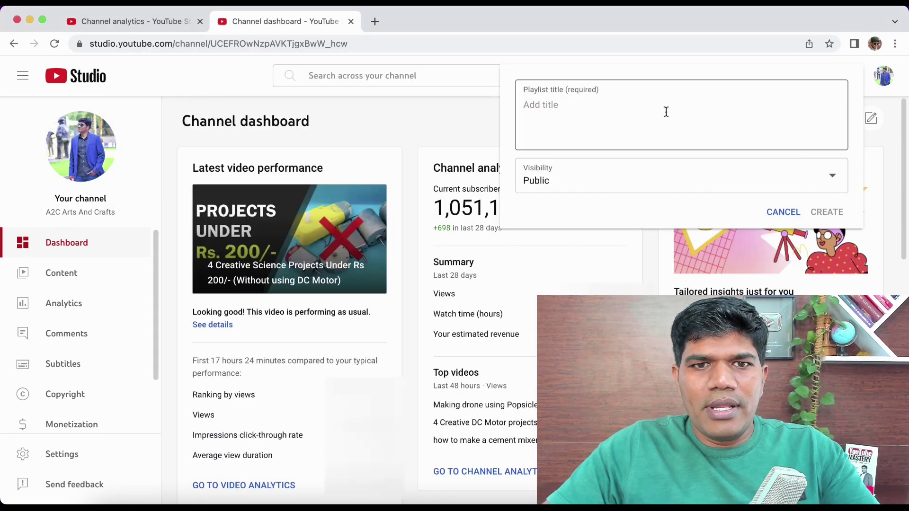
right_click(609, 113)
left_click(632, 204)
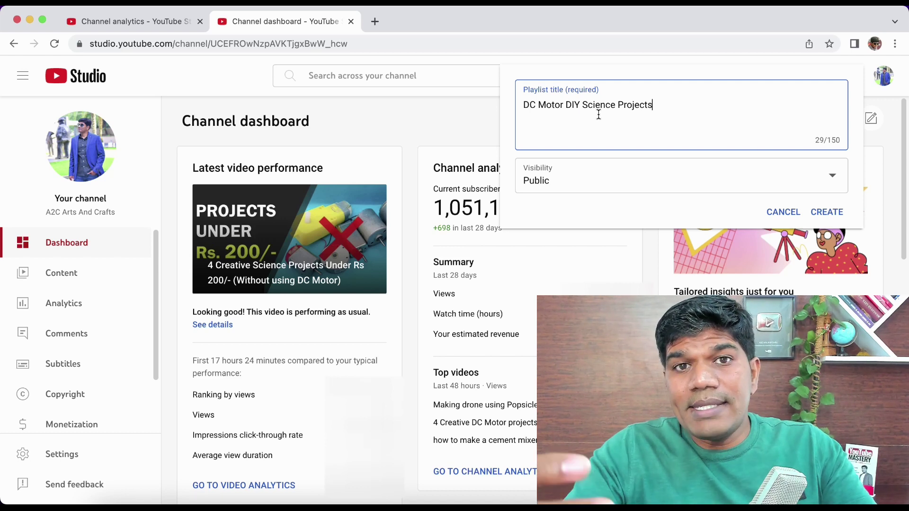
left_click(828, 212)
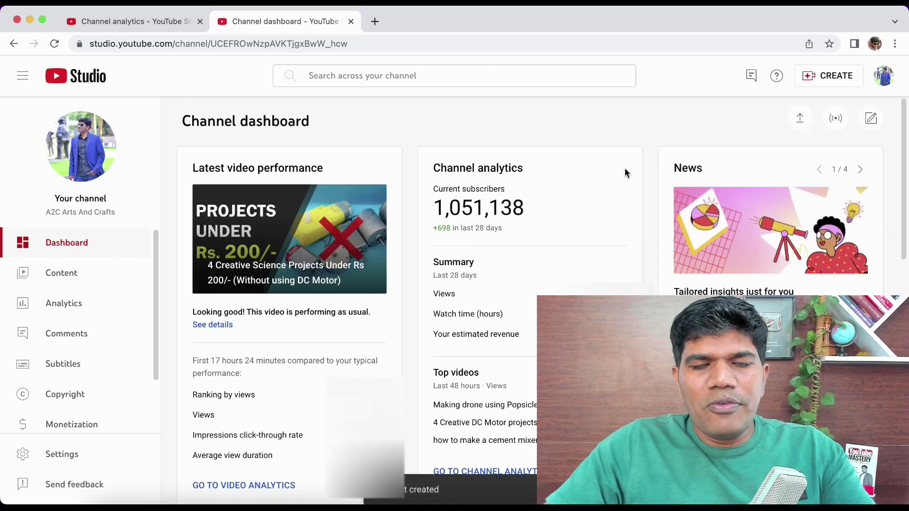
Open the new playlist's YouTube page from Content > Playlists with its Edit on YouTube pencil
left_click(72, 277)
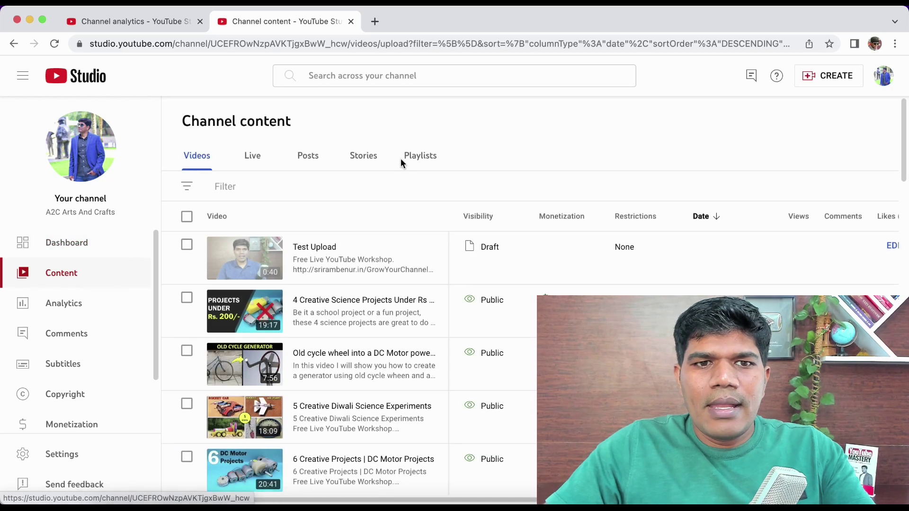
left_click(429, 157)
mouse_move(284, 279)
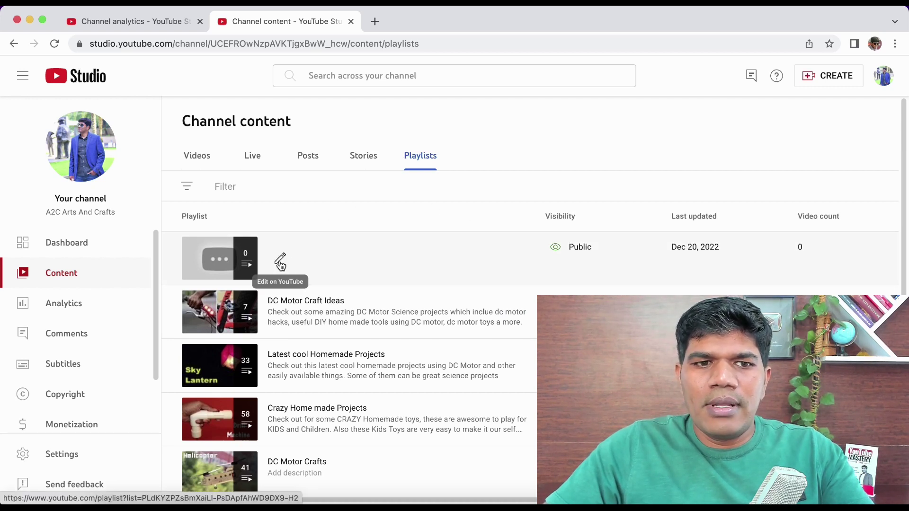
left_click(281, 260)
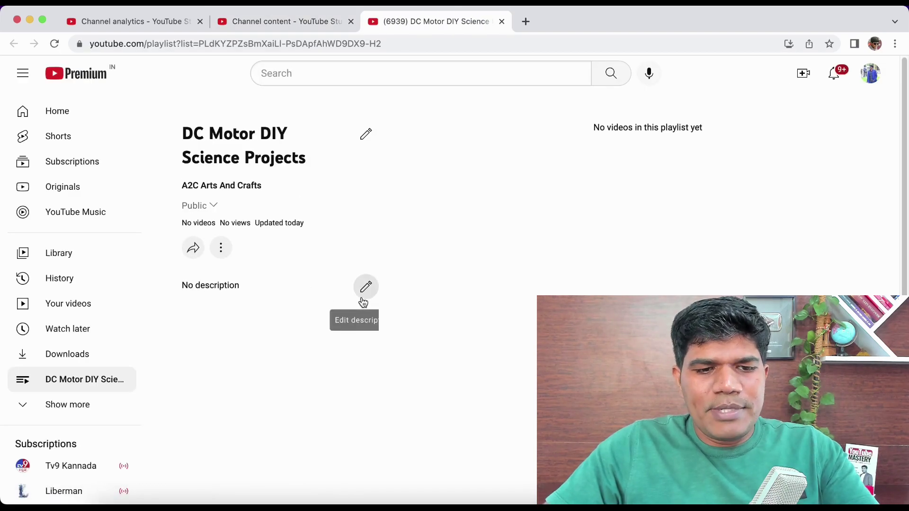
Paste the DC motor projects paragraph from Notes as the playlist description and save it
left_click(413, 503)
left_click_drag(689, 179, 416, 147)
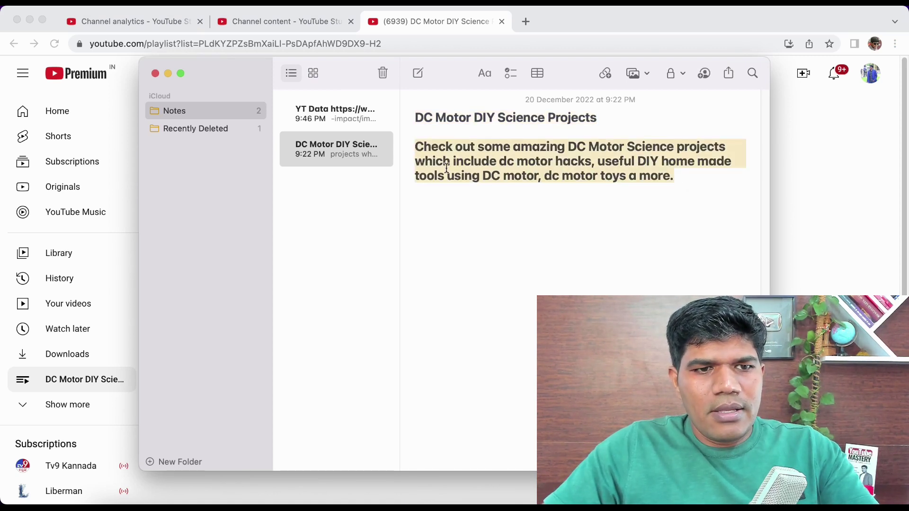
left_click(118, 90)
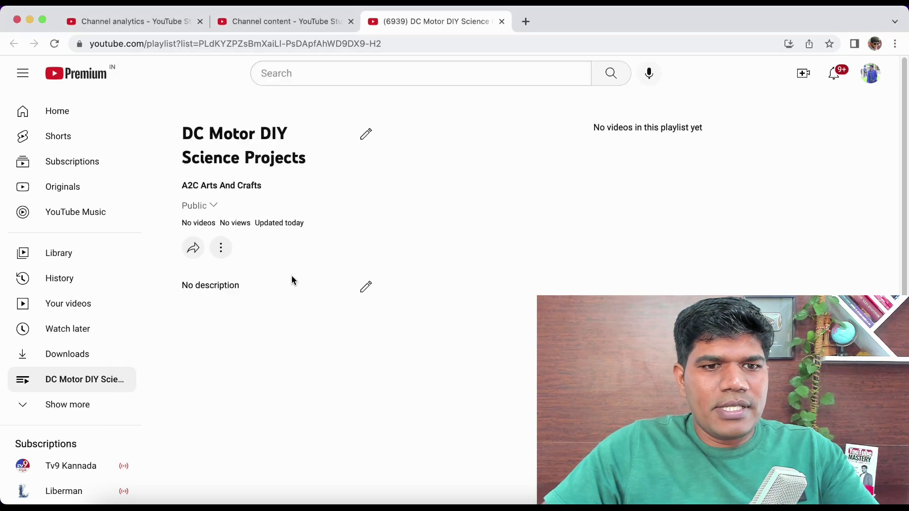
left_click(365, 285)
key("super+v")
left_click(361, 365)
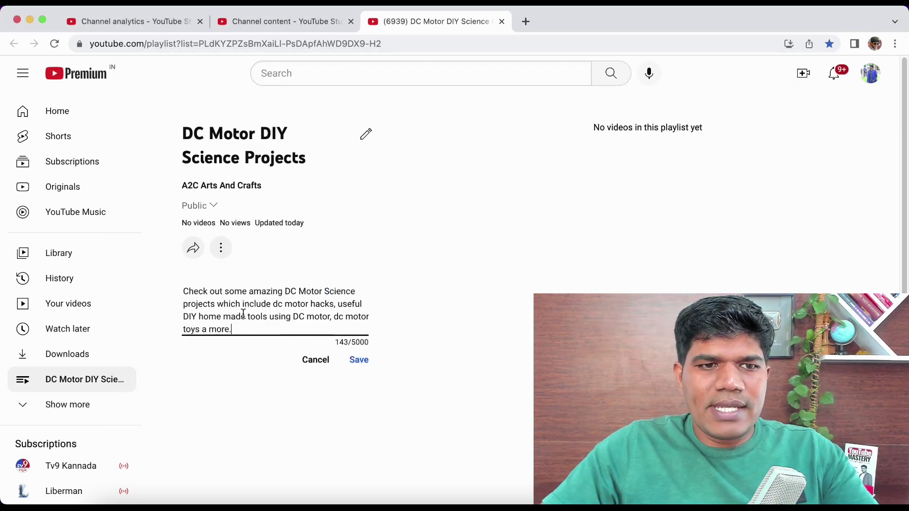
left_click(363, 362)
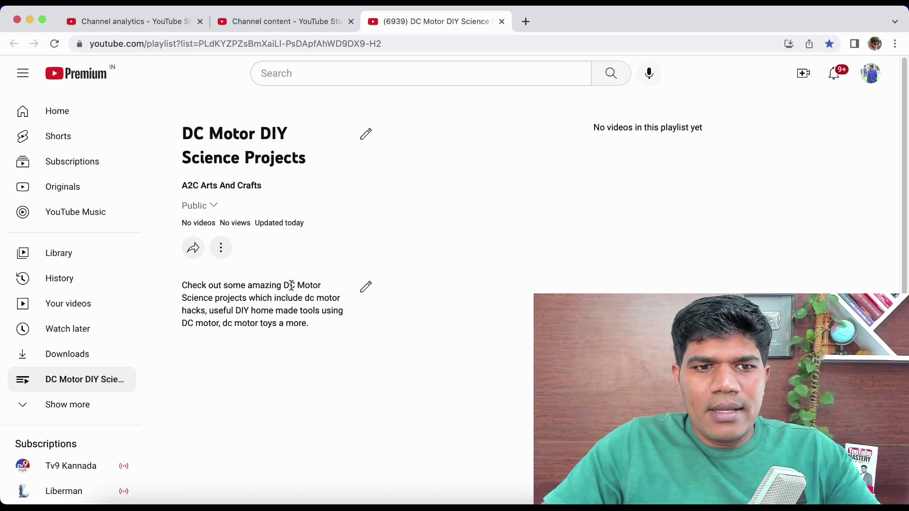
Highlight the 'DC Motor Science projects' and 'dc motor hacks' phrases in the description
left_click_drag(287, 284, 245, 302)
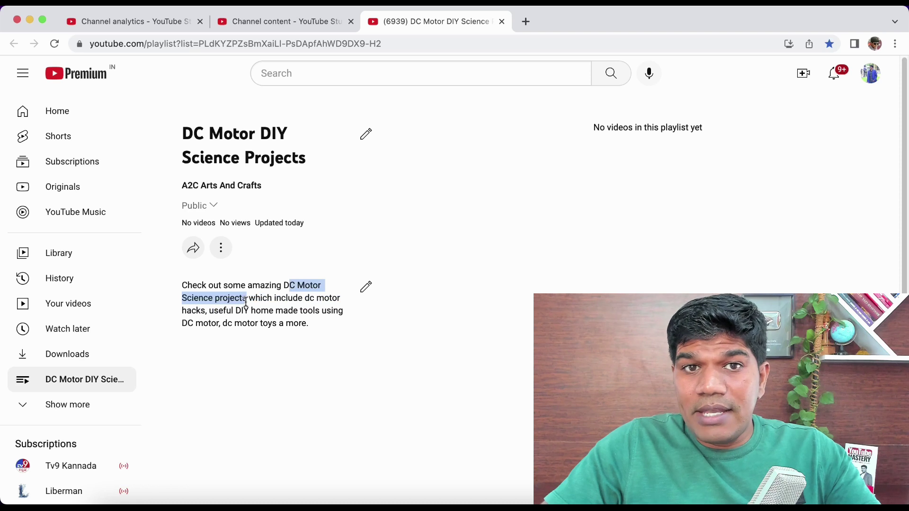
mouse_move(311, 299)
left_mouse_down()
mouse_move(290, 311)
mouse_move(210, 312)
mouse_move(314, 308)
left_mouse_up()
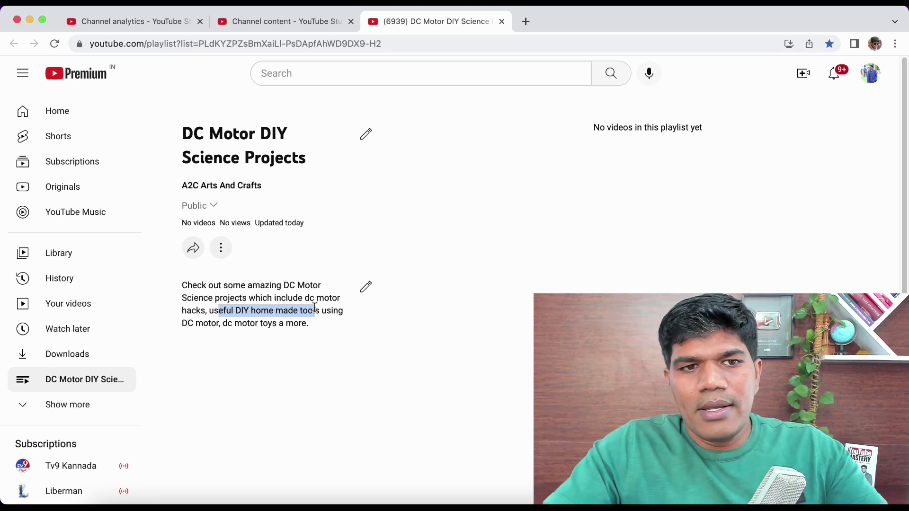
left_click(272, 366)
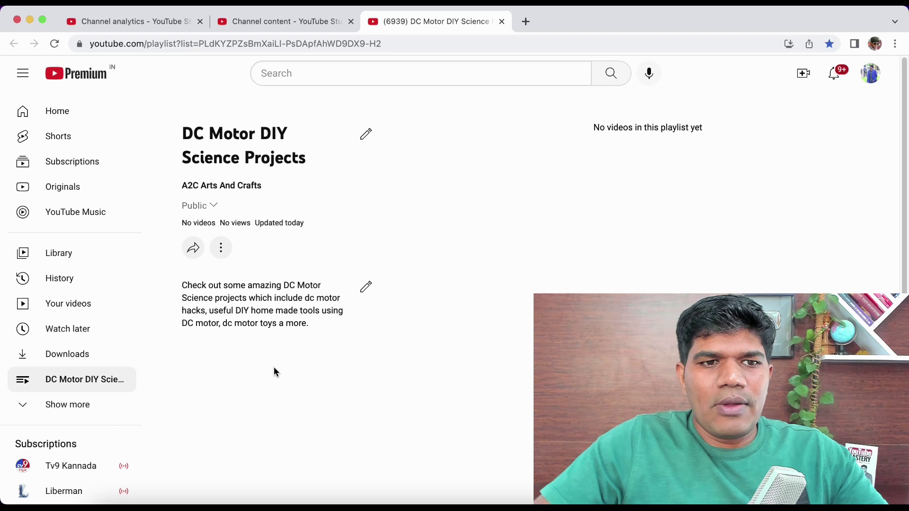
Search 'a2c bike' and add the 'How to Make a Bike - Battery operated Motorcycle' video
left_click(223, 252)
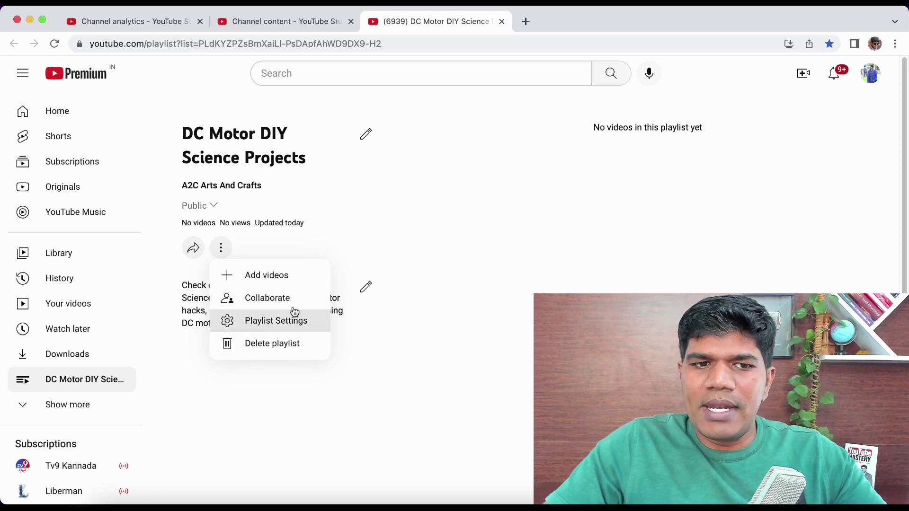
left_click(287, 279)
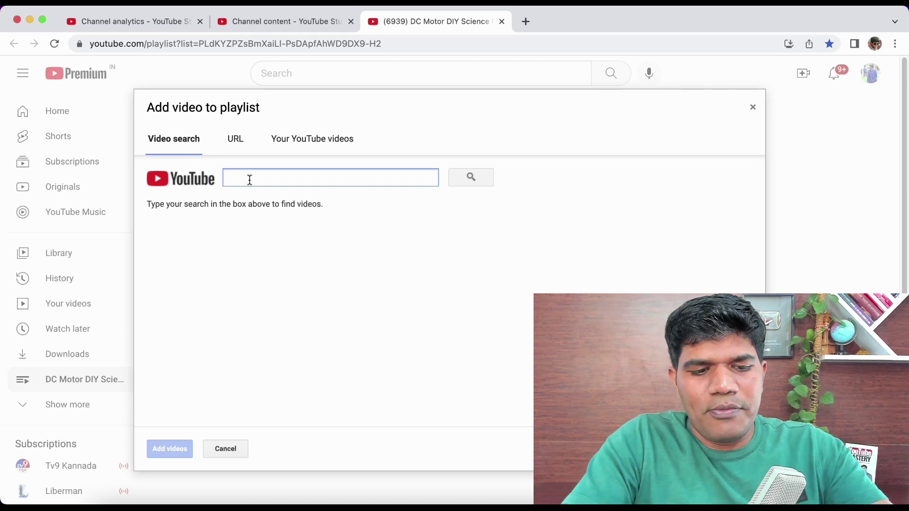
type("a2c")
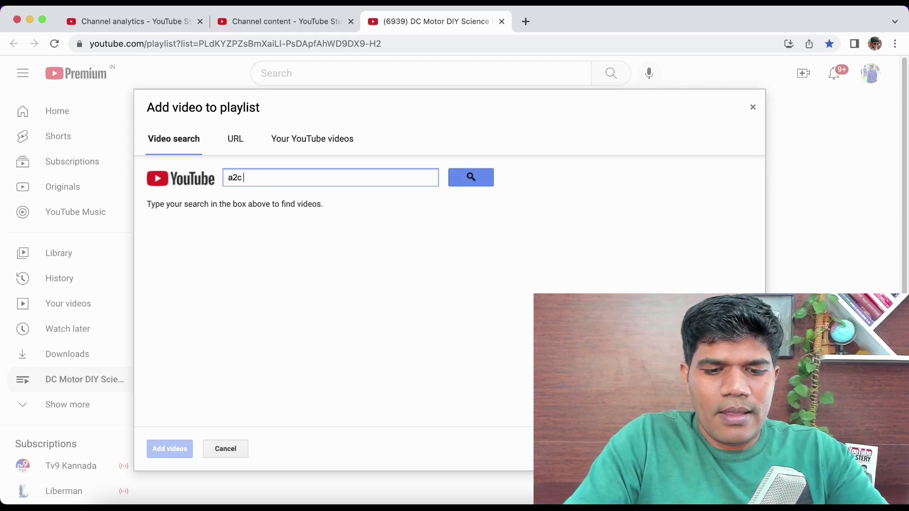
type(" bike")
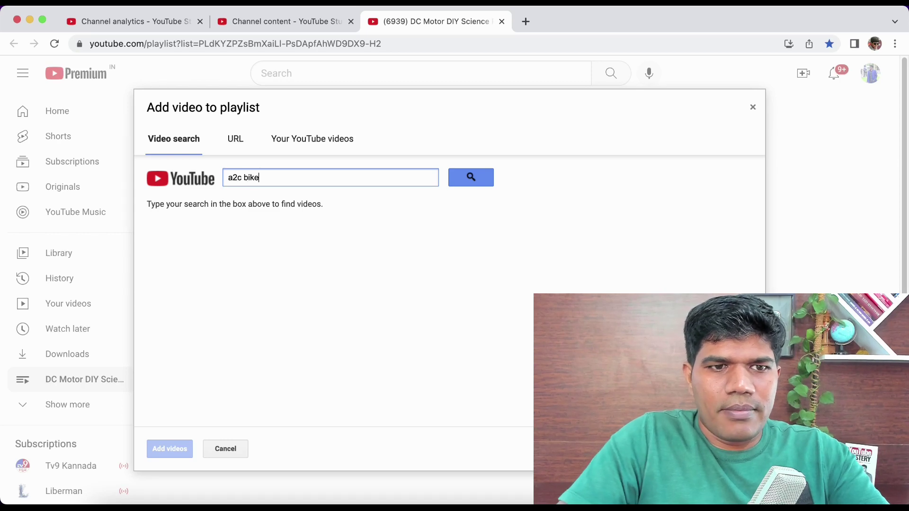
key("Return")
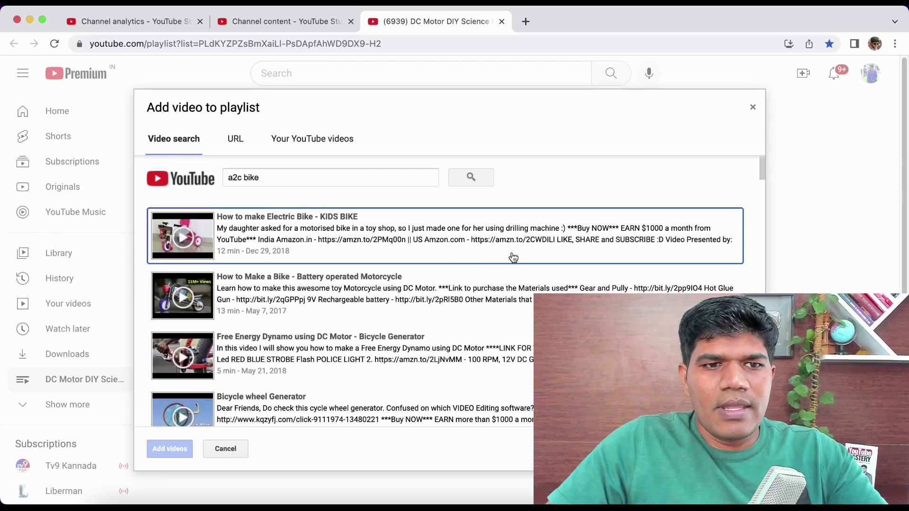
left_click(342, 298)
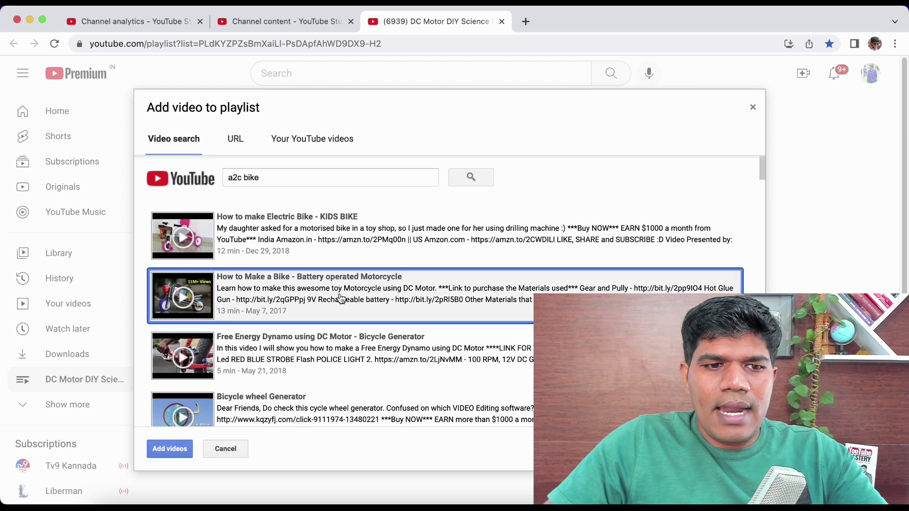
left_click(176, 452)
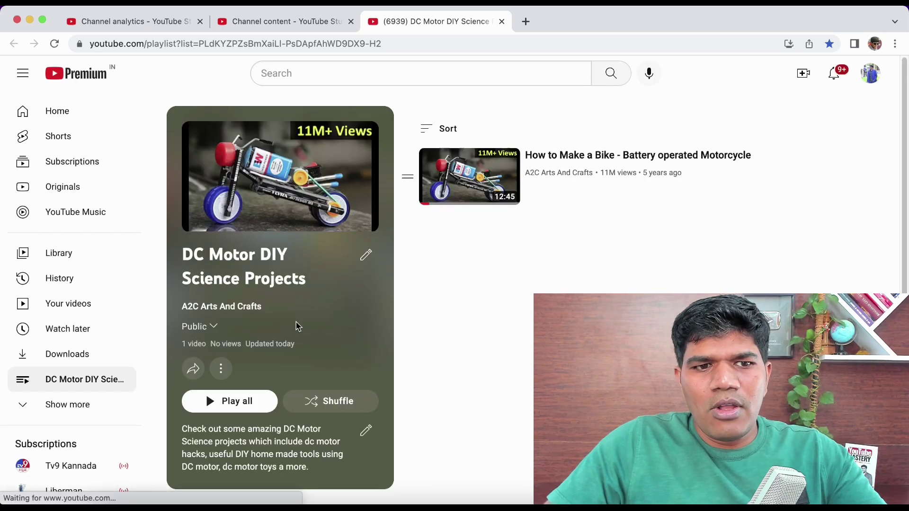
left_click(220, 369)
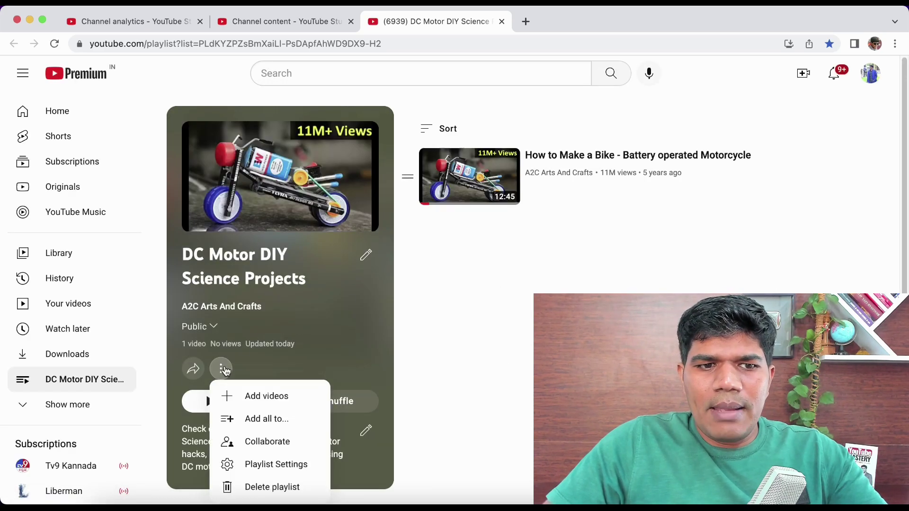
Add the Emergency mobile charger, Top 4 and 4 Creative DC Motor project videos from your uploads
left_click(251, 395)
left_click(234, 140)
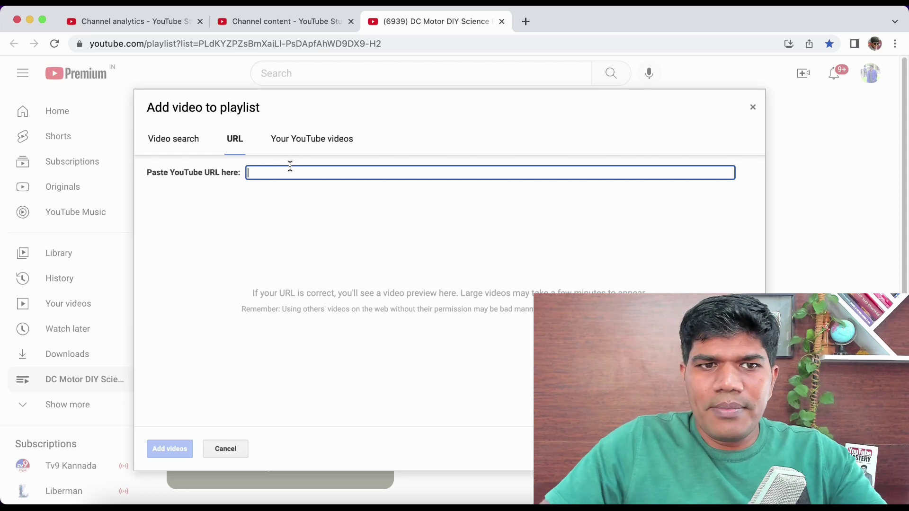
left_click(302, 140)
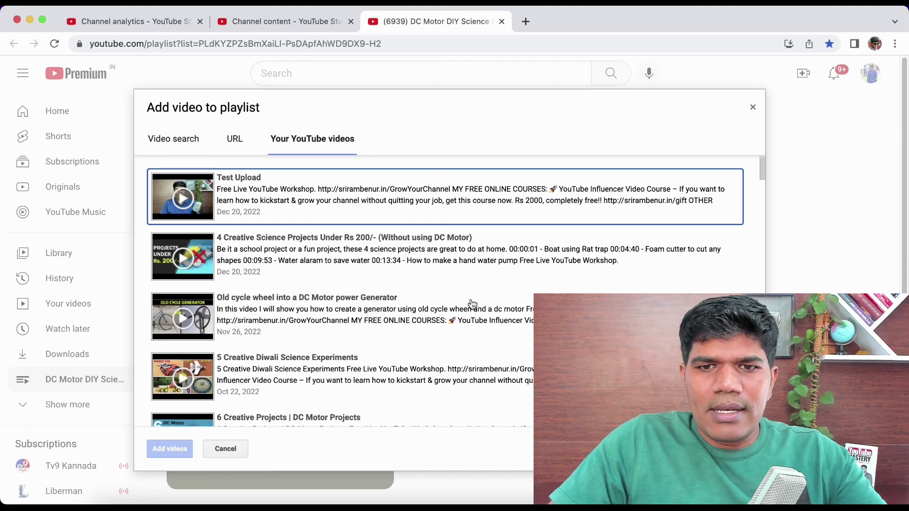
scroll(760, 171, "down", 15)
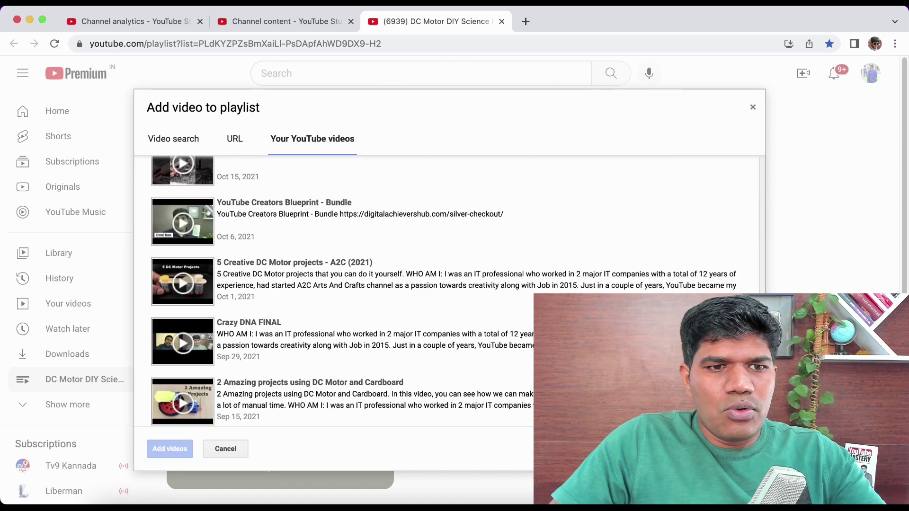
scroll(474, 367, "down", 10)
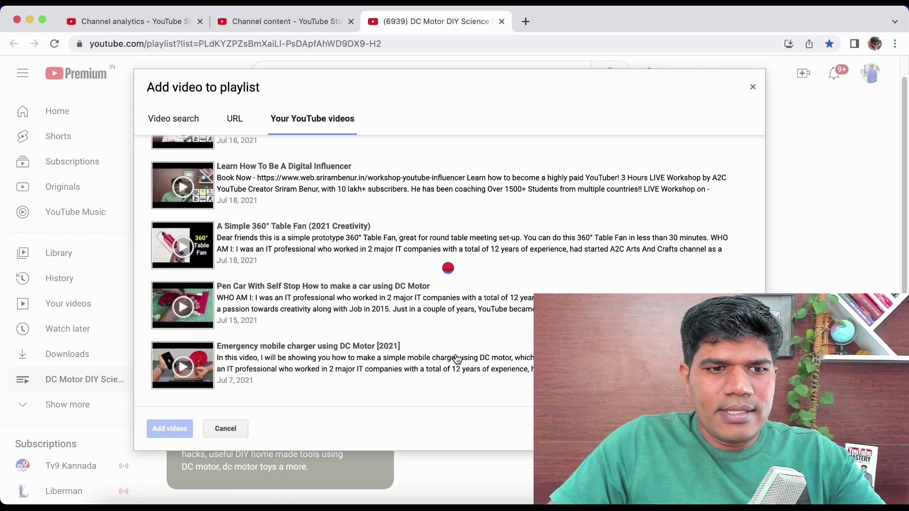
left_click(356, 367)
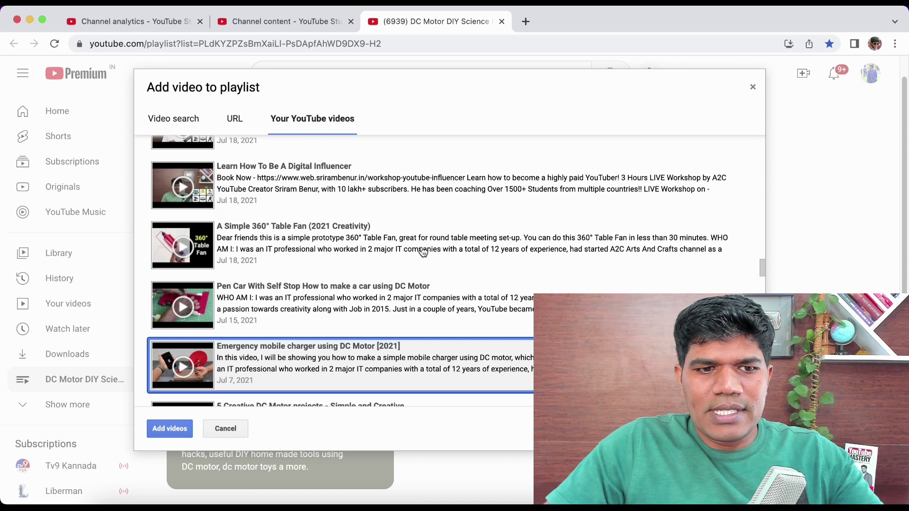
scroll(422, 252, "down", 5)
scroll(423, 251, "down", 5)
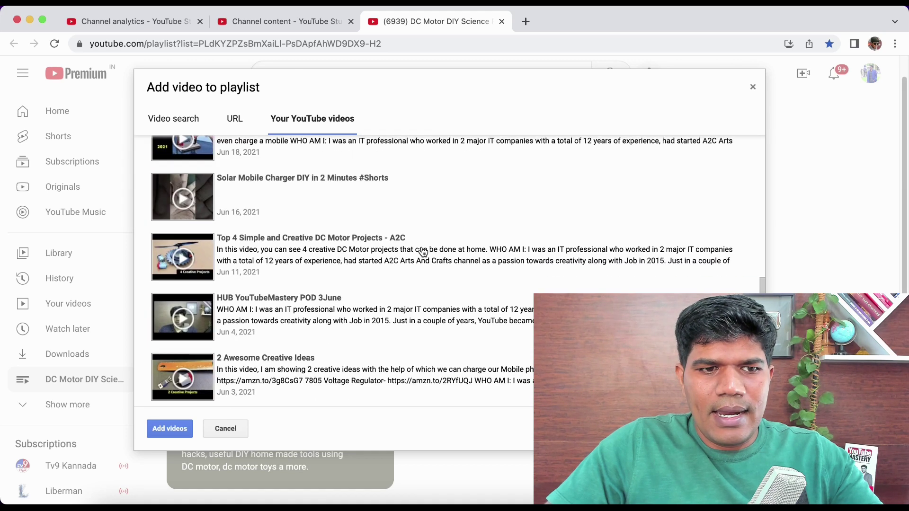
left_click(421, 251)
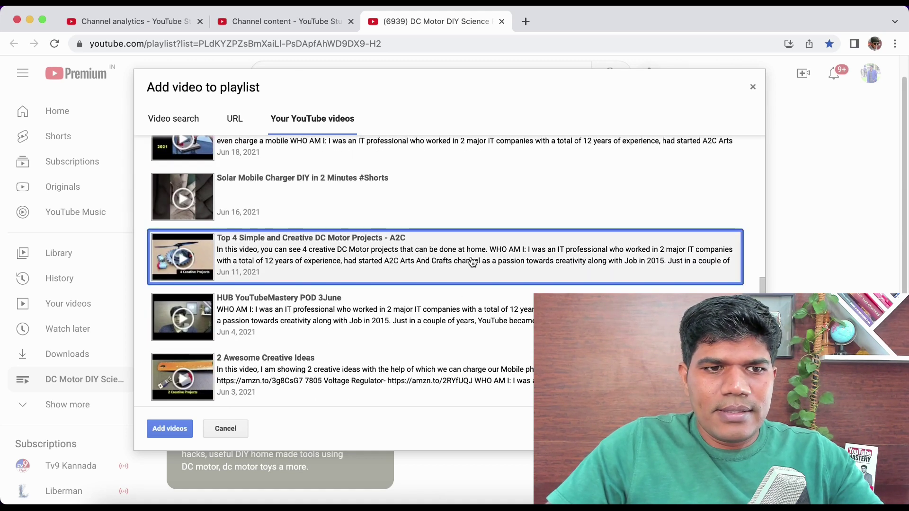
scroll(493, 267, "down", 10)
left_click(493, 272)
left_click(184, 429)
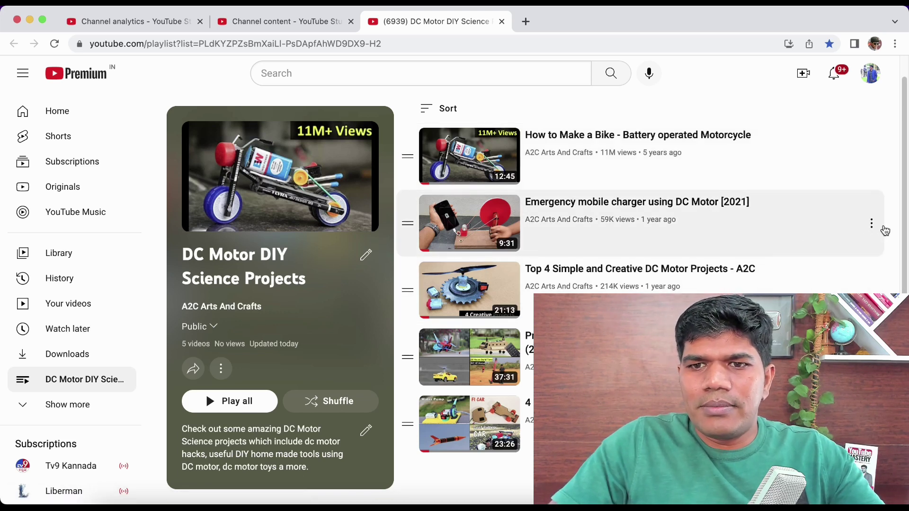
Set the 'Emergency mobile charger using DC Motor [2021]' video as the playlist thumbnail
left_click(872, 225)
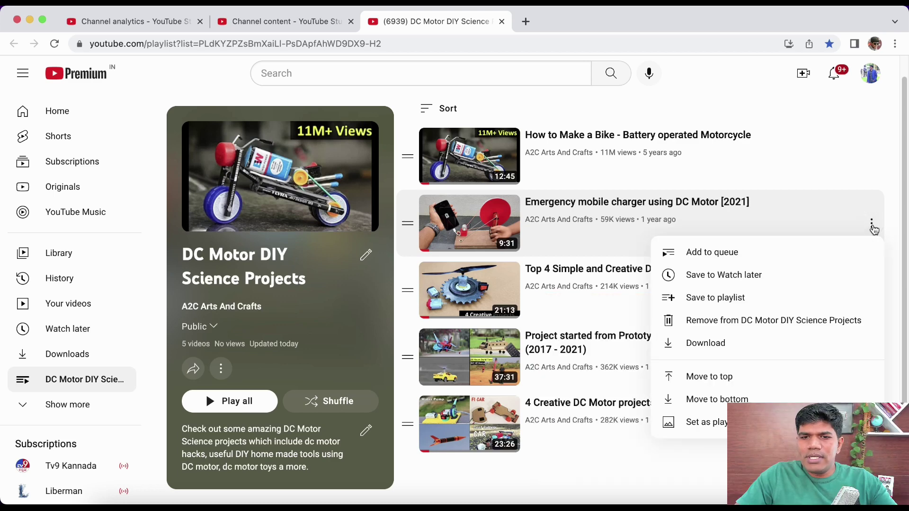
left_click(700, 427)
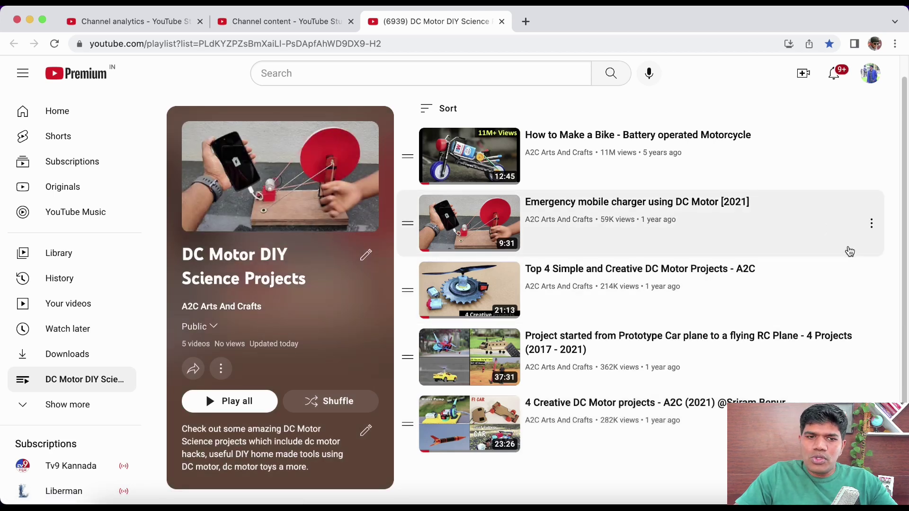
Drag the Top 4 DC Motor Projects and Prototype Car plane videos above Emergency mobile charger
left_click_drag(407, 293, 408, 225)
left_click_drag(402, 341, 406, 284)
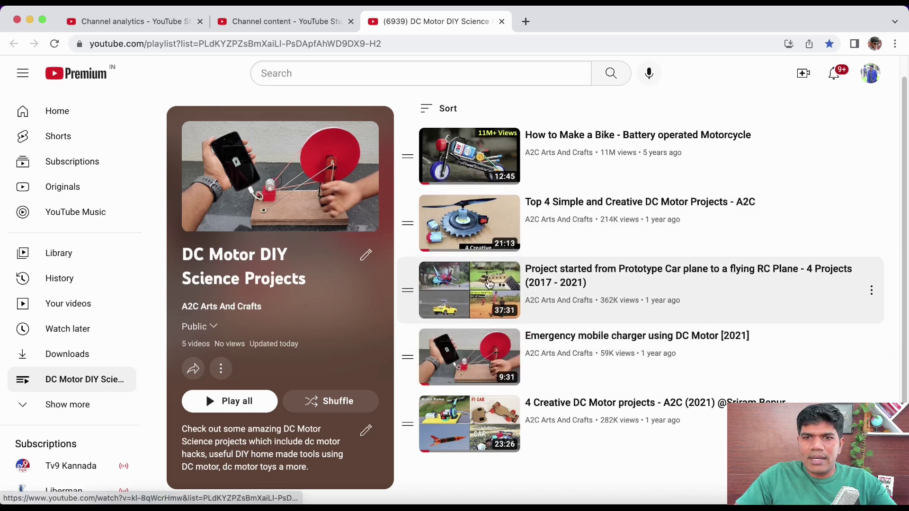
left_click(871, 158)
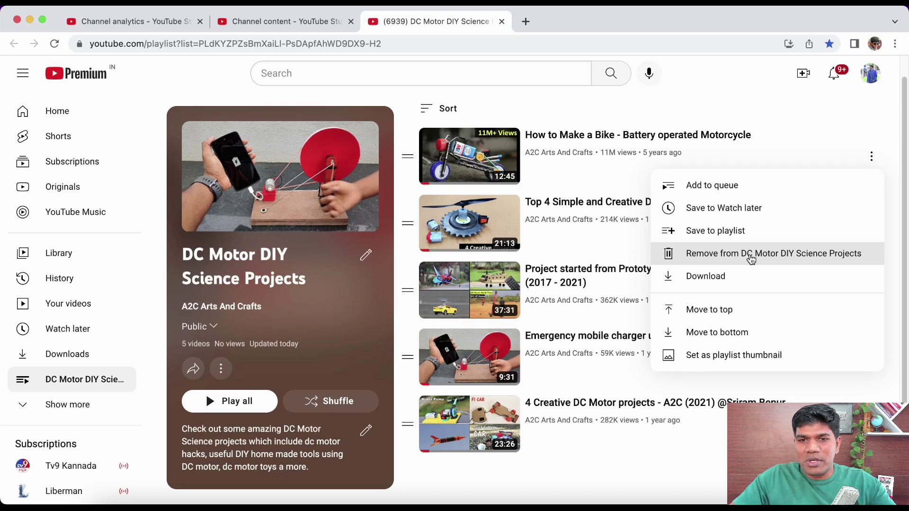
left_click(722, 105)
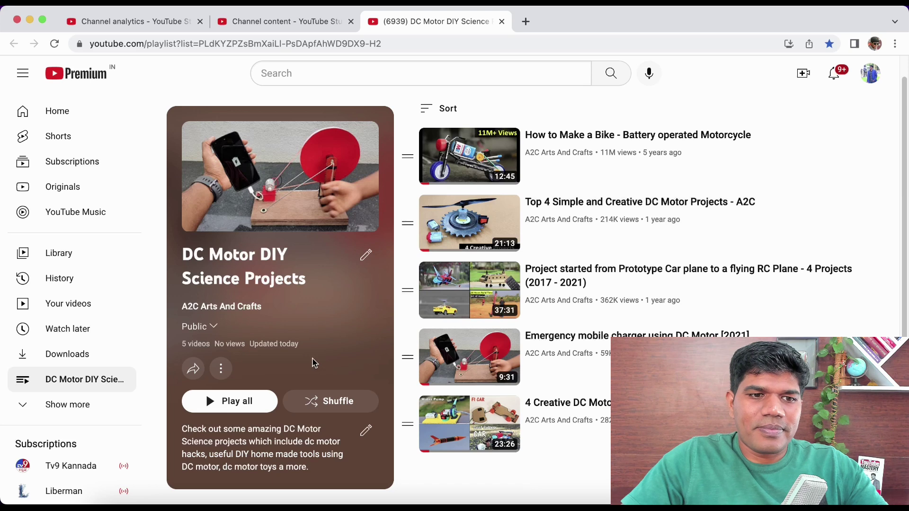
left_click(221, 369)
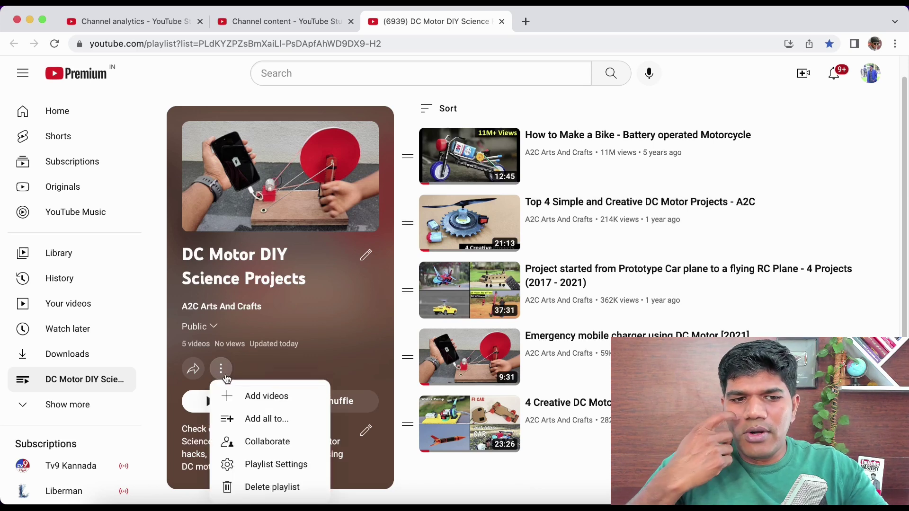
Turn off 'Collaborators can add videos to this playlist' in the Collaborate options
left_click(274, 445)
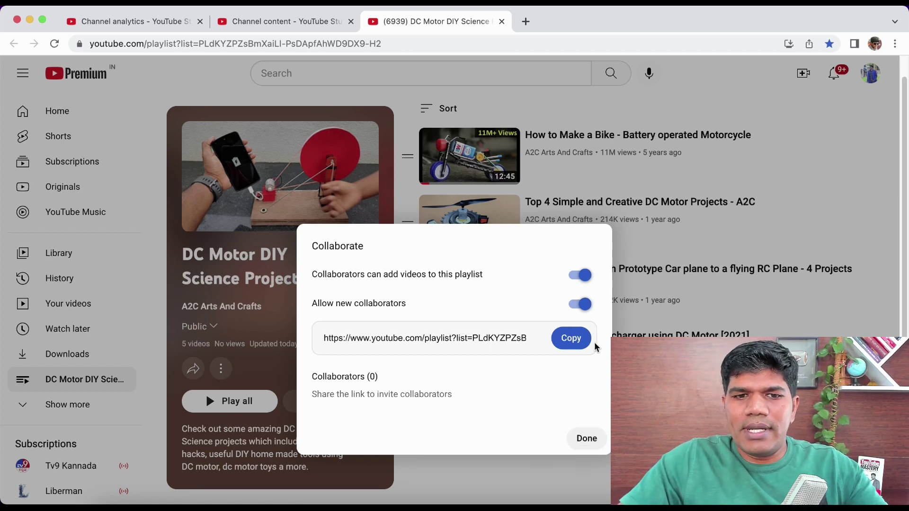
left_click(580, 280)
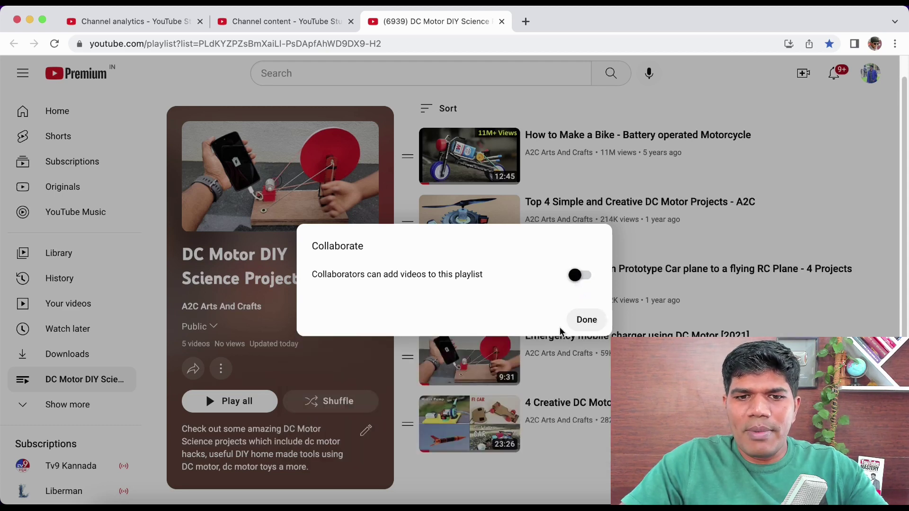
left_click(587, 321)
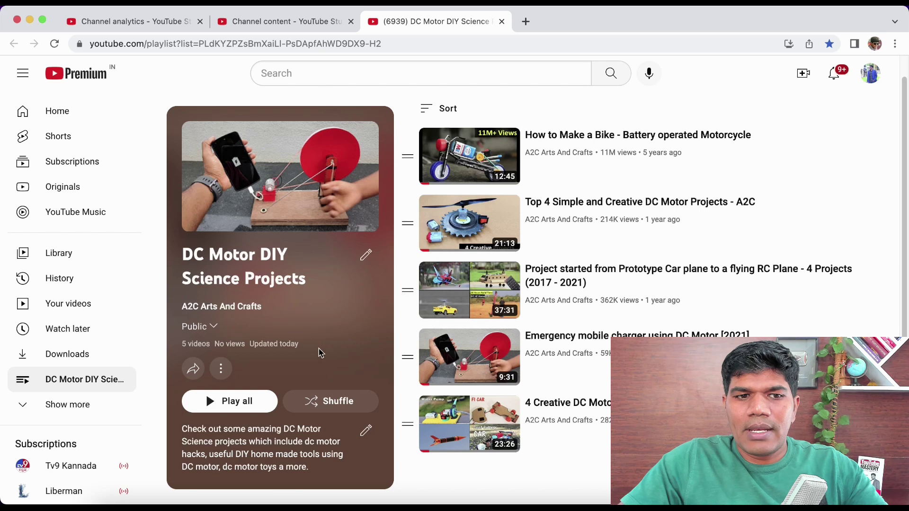
left_click(221, 370)
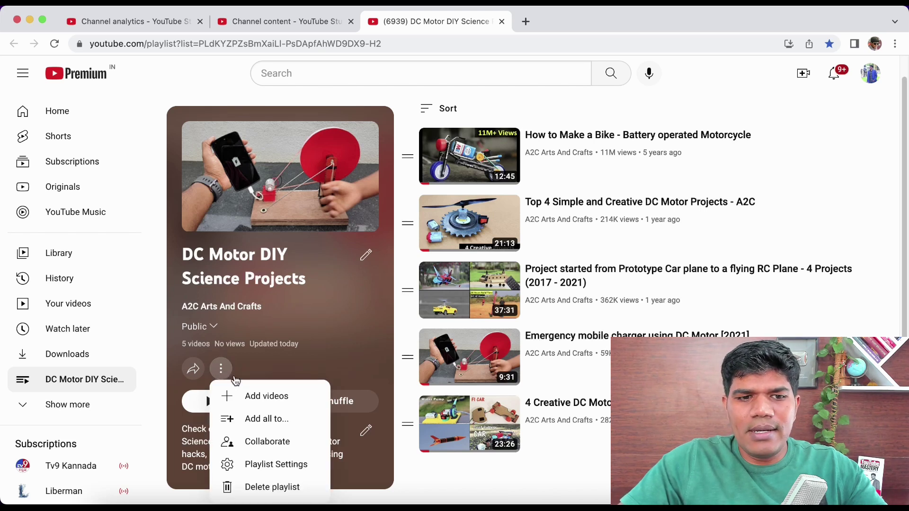
left_click(273, 465)
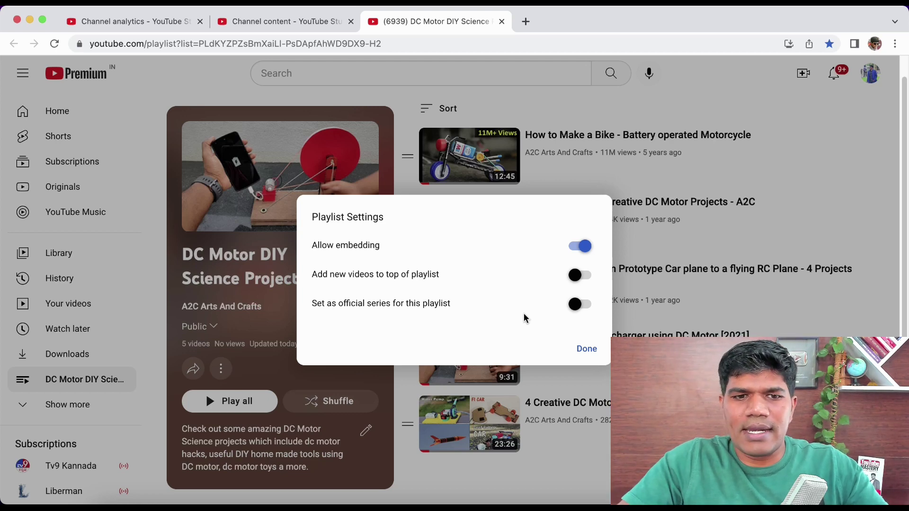
left_click(586, 350)
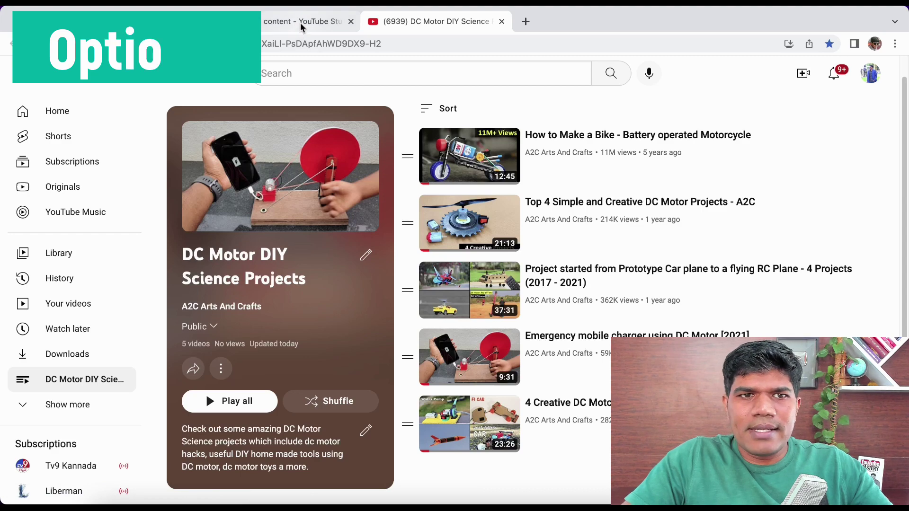
scroll(348, 304, "down", 5)
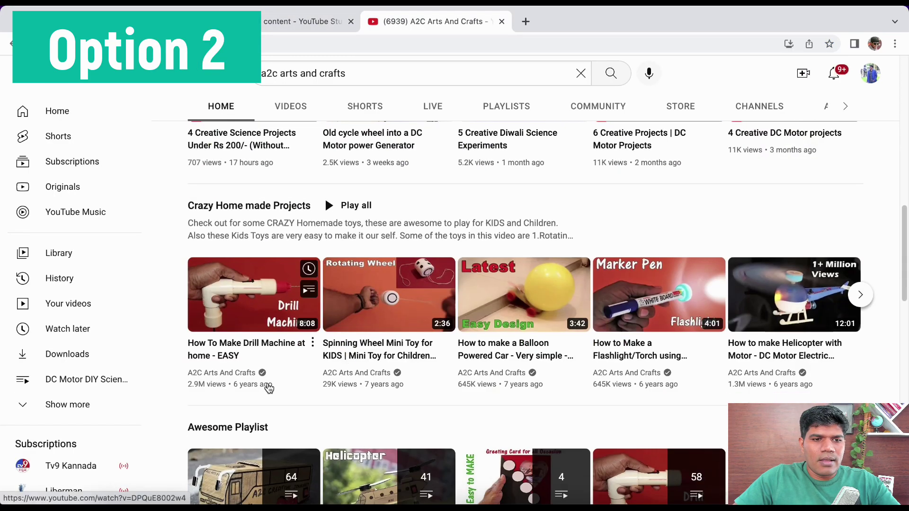
Pause the 'How To Make Drill Machine at home - EASY' video and review its Save-to playlists without changes
left_click(254, 310)
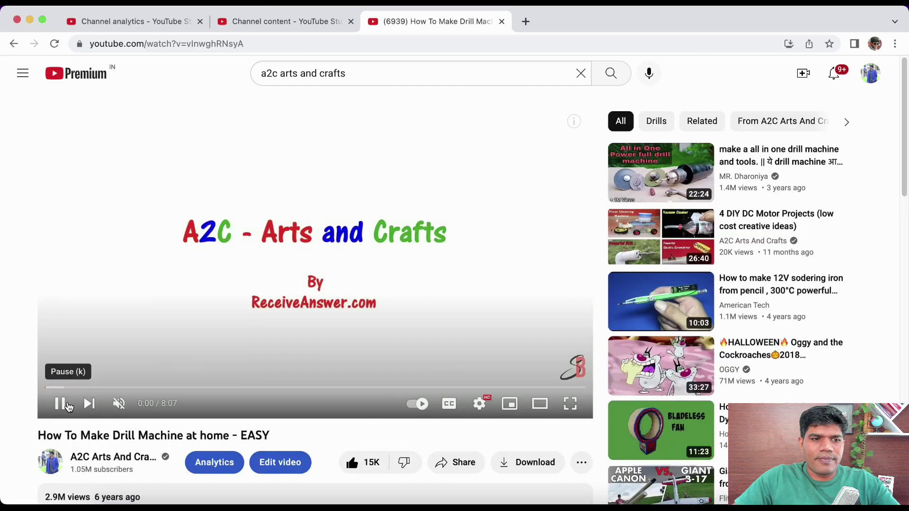
left_click(60, 403)
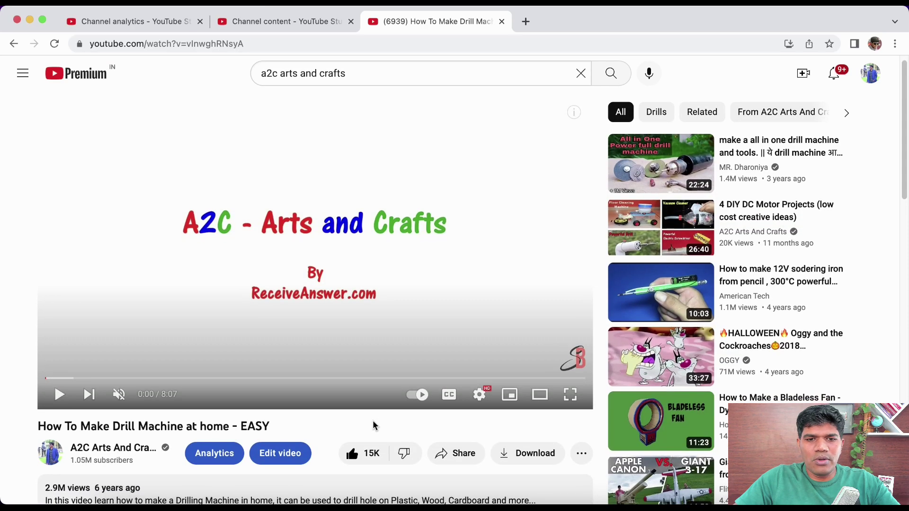
scroll(373, 426, "down", 1)
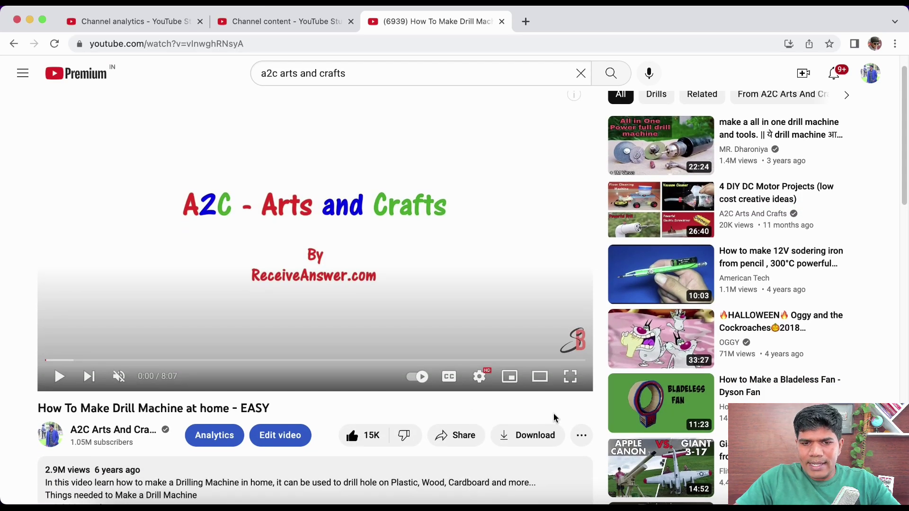
left_click(582, 436)
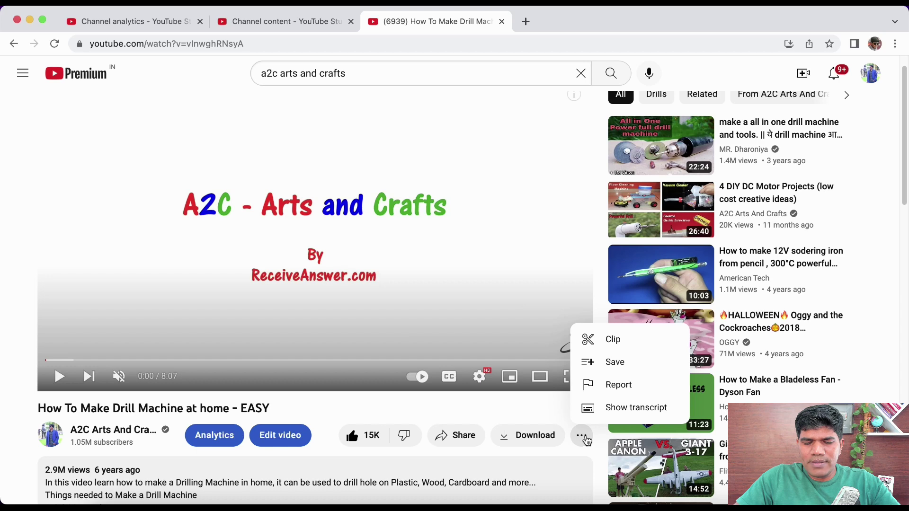
left_click(593, 368)
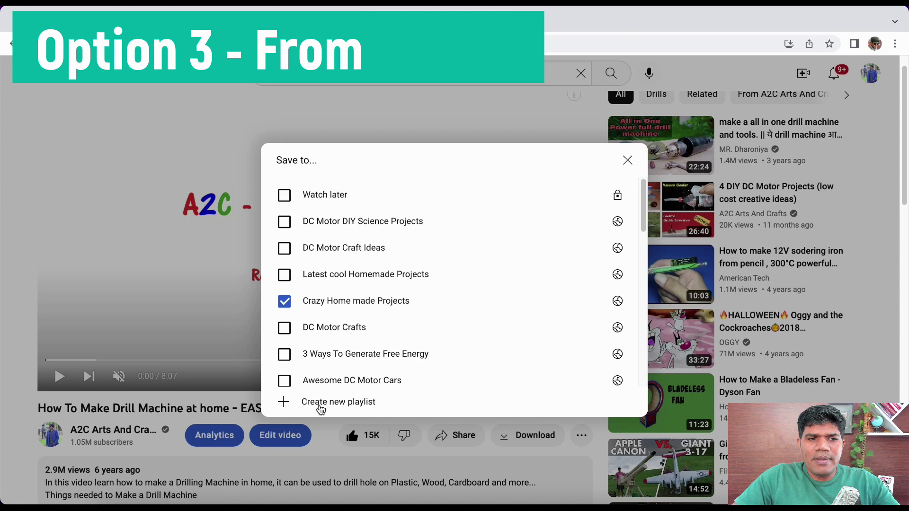
left_click(14, 405)
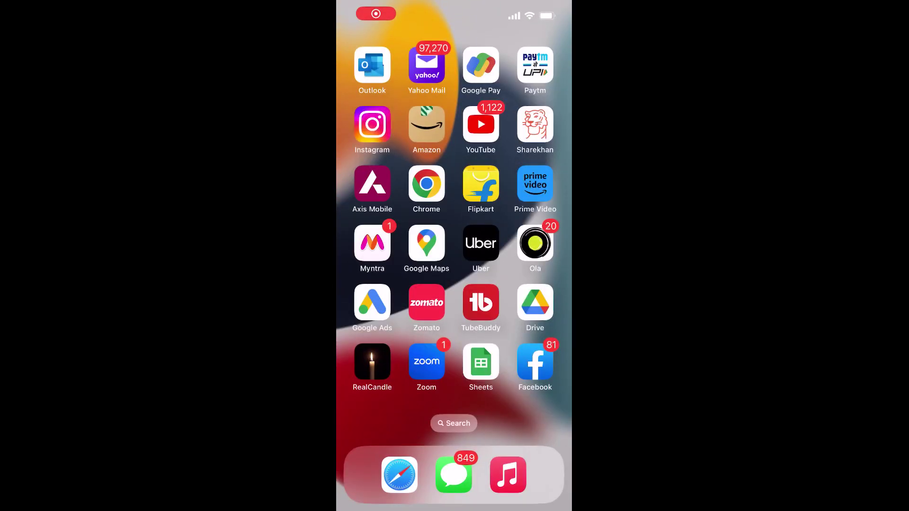
Launch the YouTube app on the phone and open the 'How Much Can We Earn' 1000-views video
left_click(481, 124)
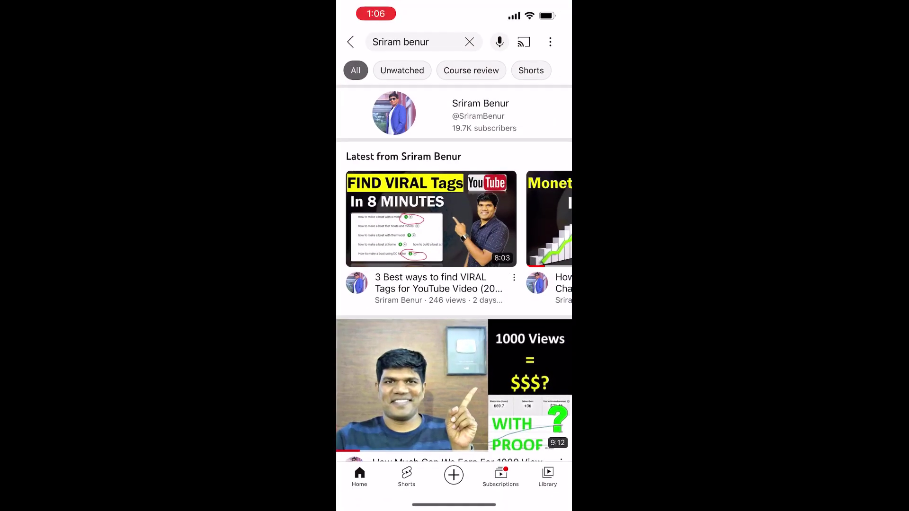
scroll(454, 284, "down", 3)
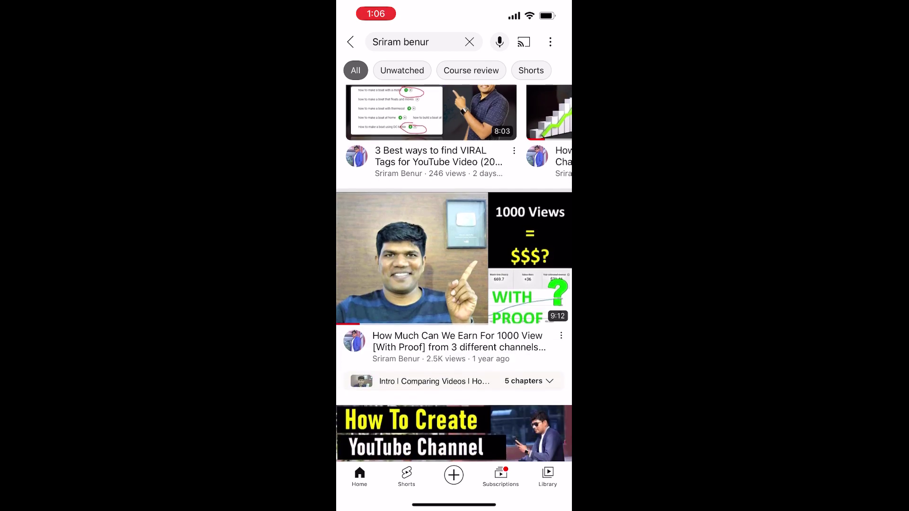
left_click(454, 342)
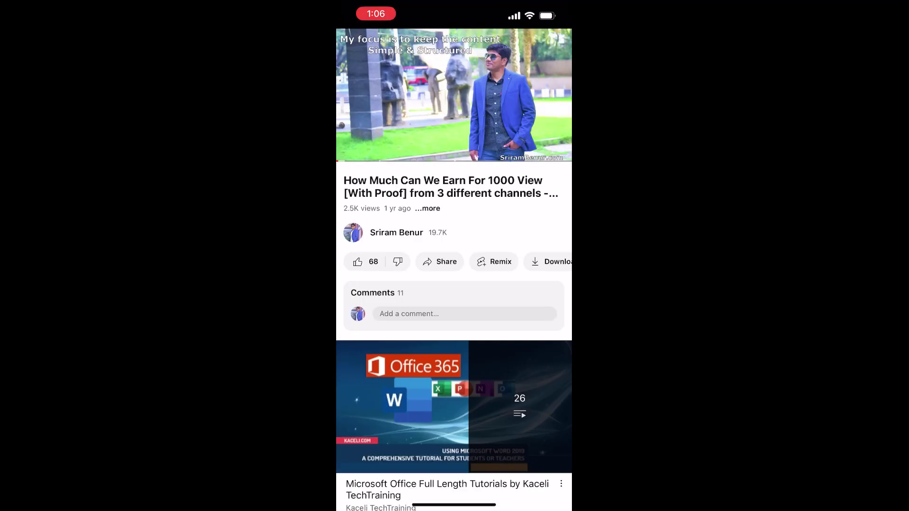
Pause the video and begin a new playlist from the Save video to sheet
scroll(454, 261, "right", 3)
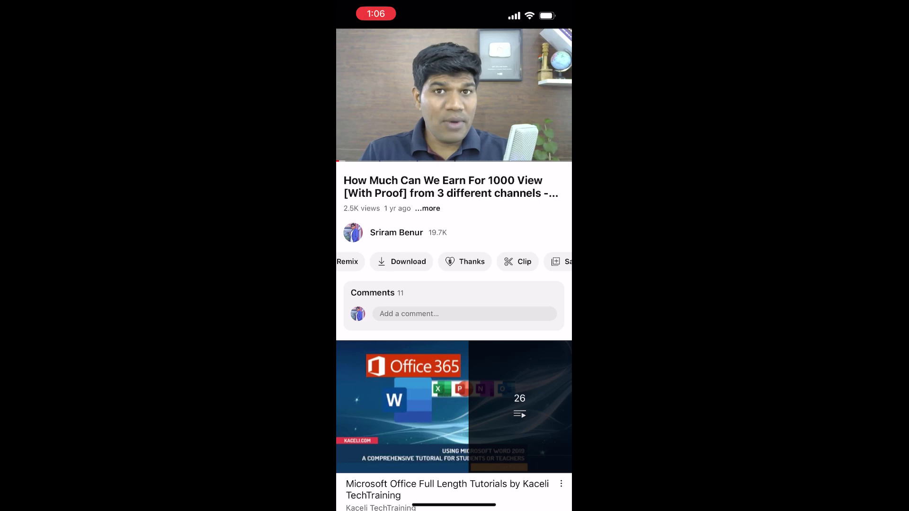
left_click(454, 95)
scroll(454, 262, "right", 2)
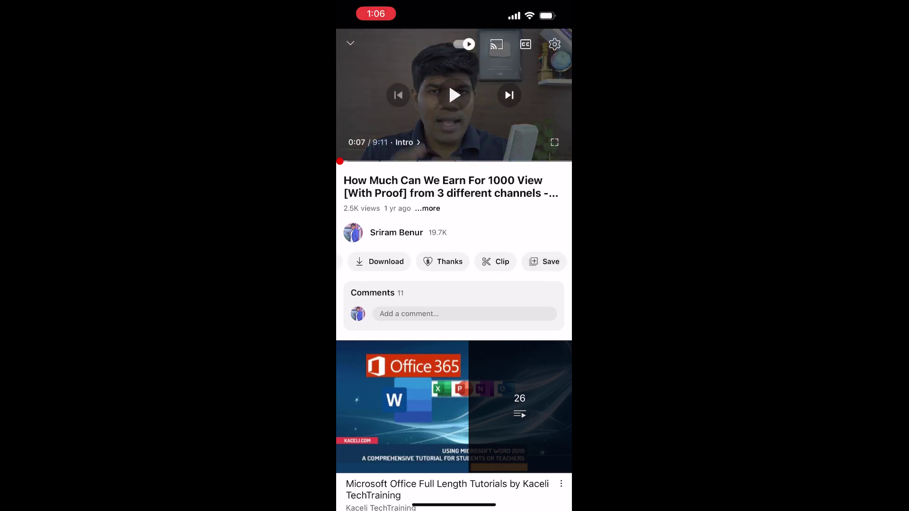
left_click(545, 261)
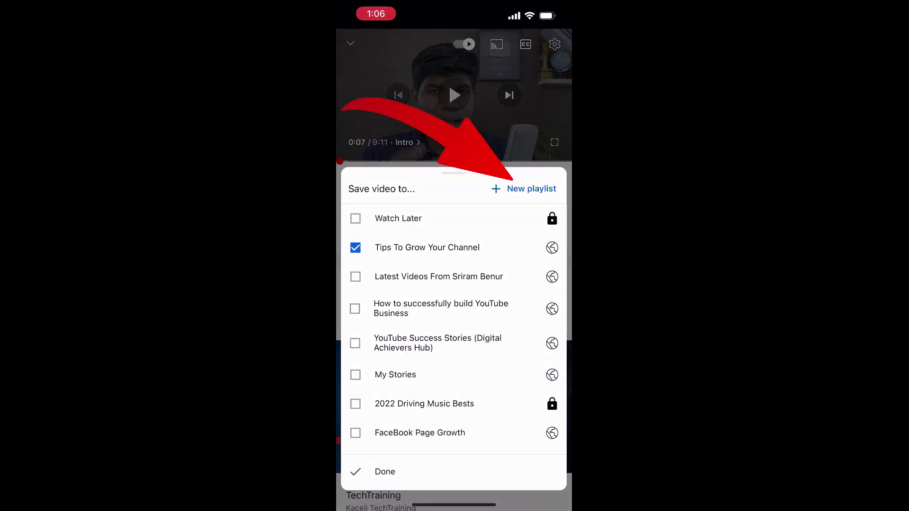
left_click(531, 189)
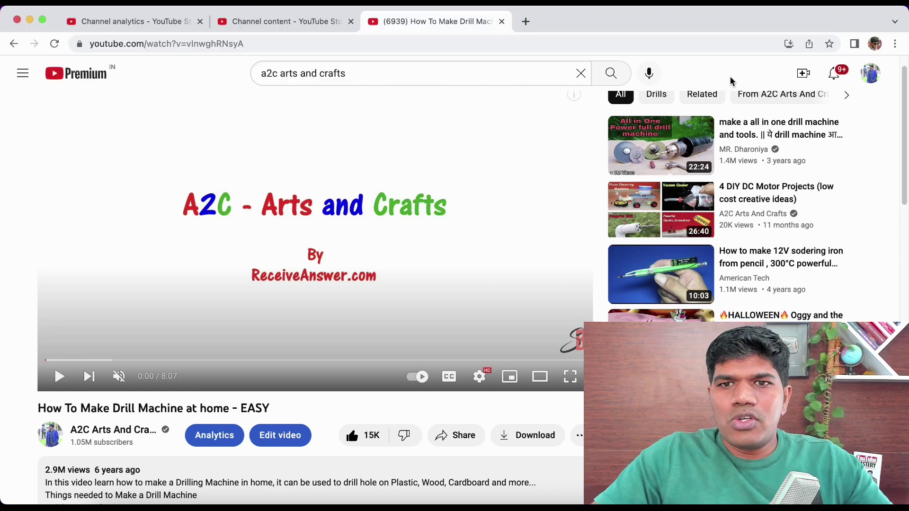
Start a new video upload and add it to the DC Motor DIY Science Projects playlist
left_click(803, 74)
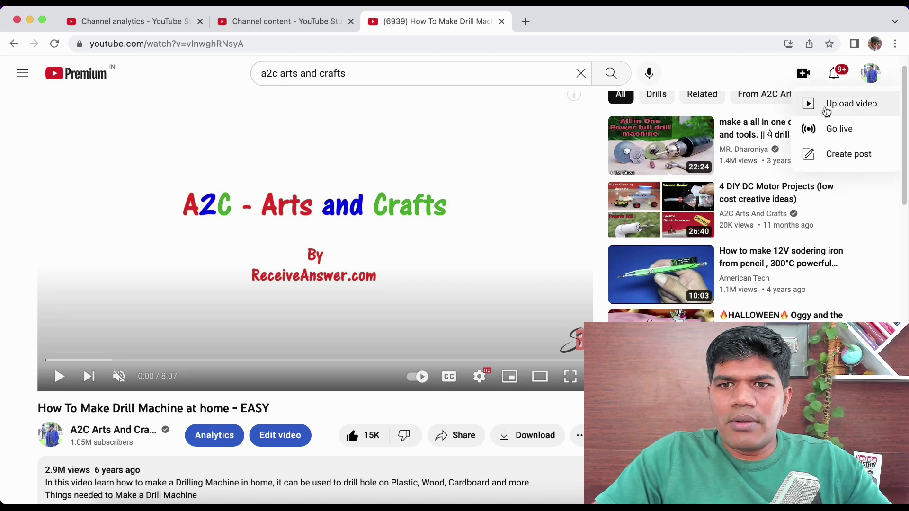
left_click(846, 109)
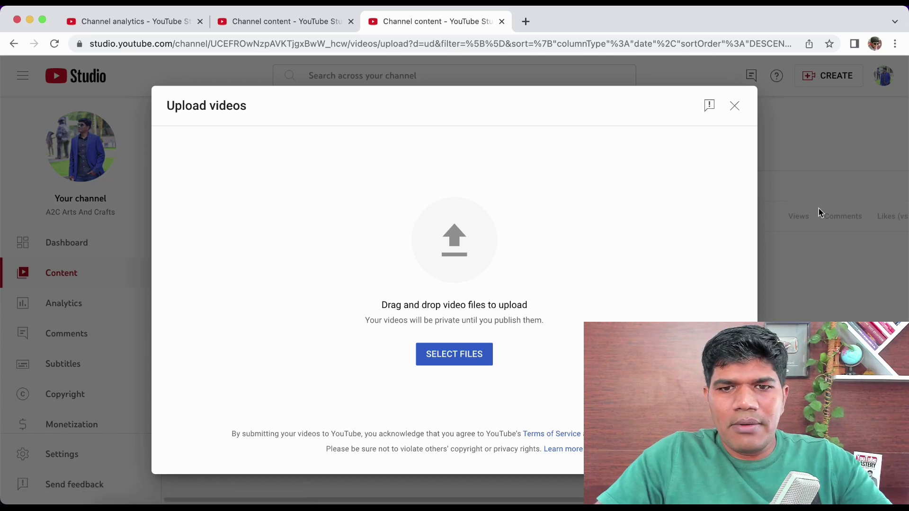
scroll(530, 237, "down", 10)
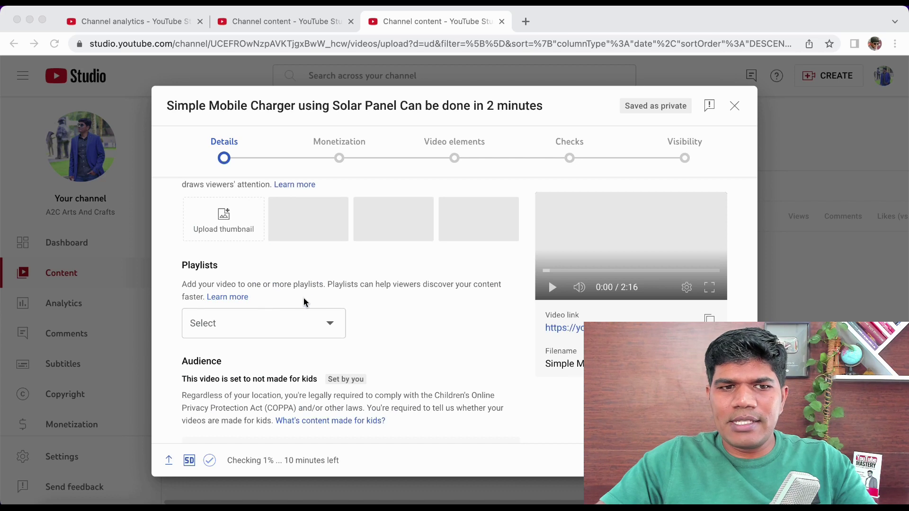
left_click(329, 327)
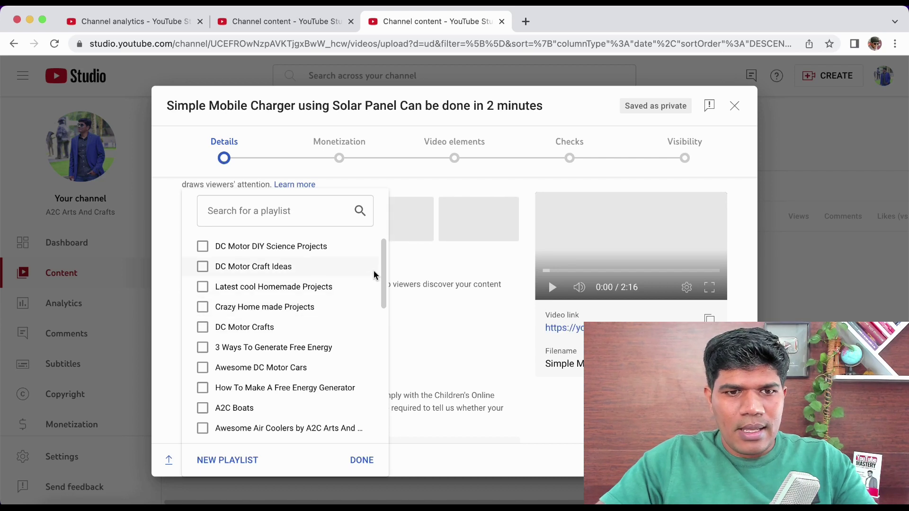
scroll(384, 269, "down", 2)
scroll(384, 269, "up", 2)
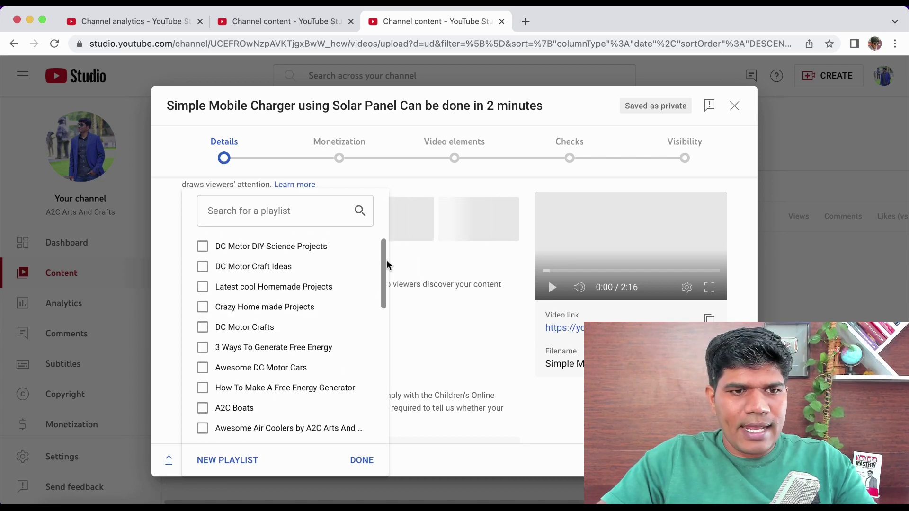
left_click(203, 252)
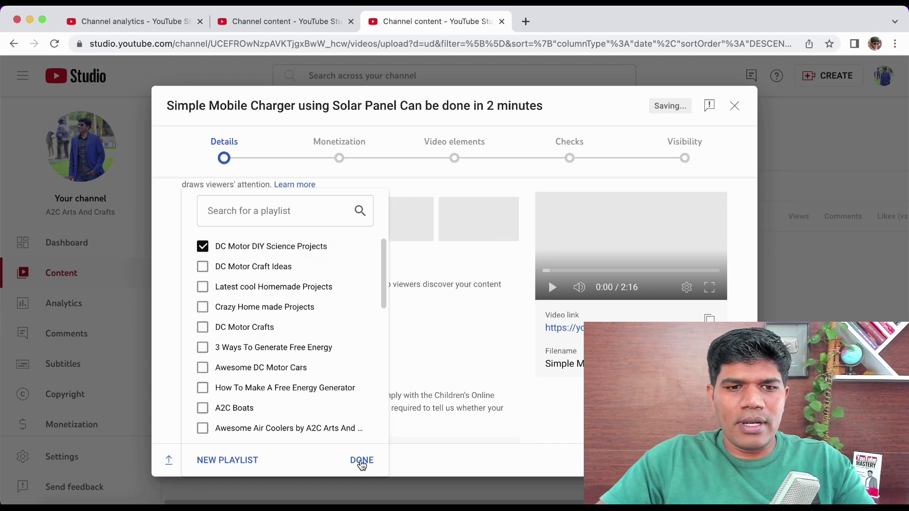
left_click(360, 460)
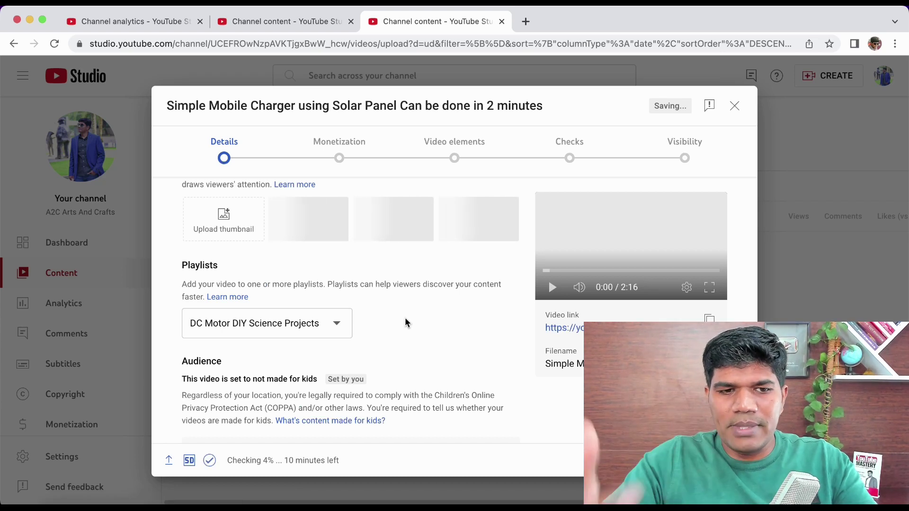
left_click(334, 330)
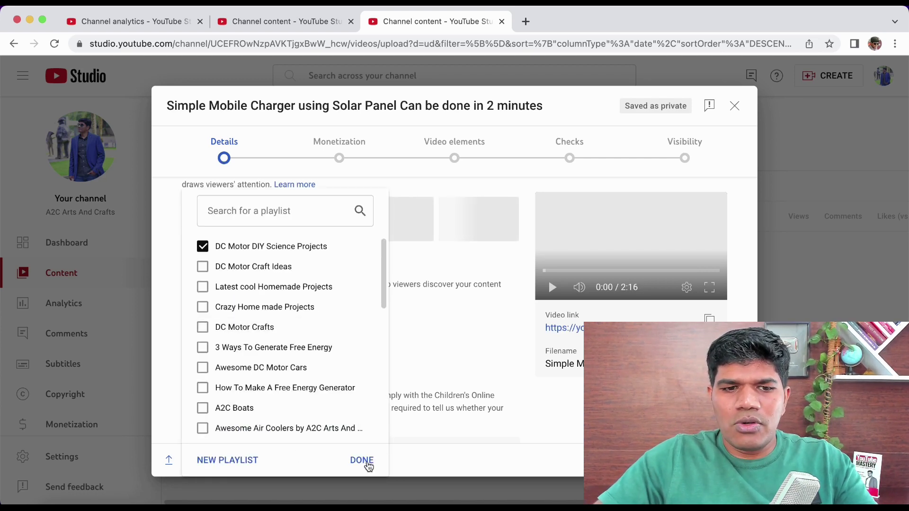
left_click(362, 461)
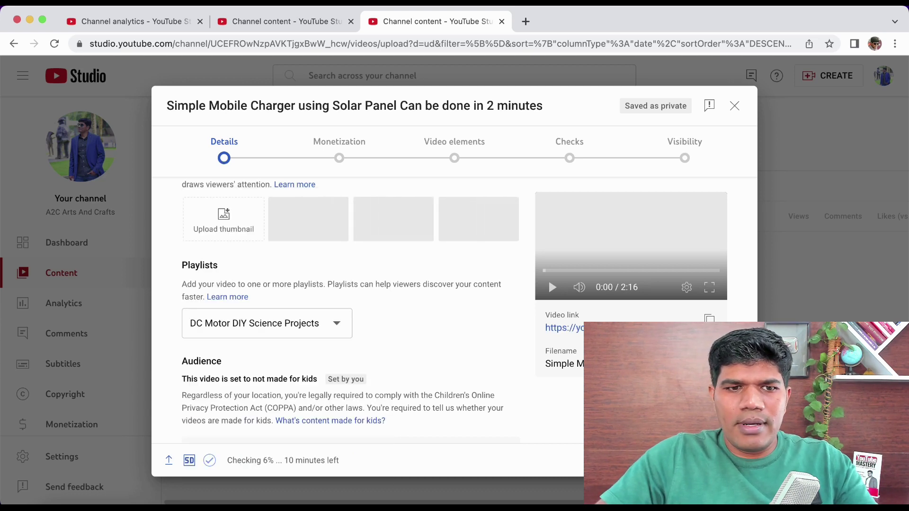
Set the upload's monetization to Off and continue to the Video elements step
left_click(722, 460)
left_click(414, 269)
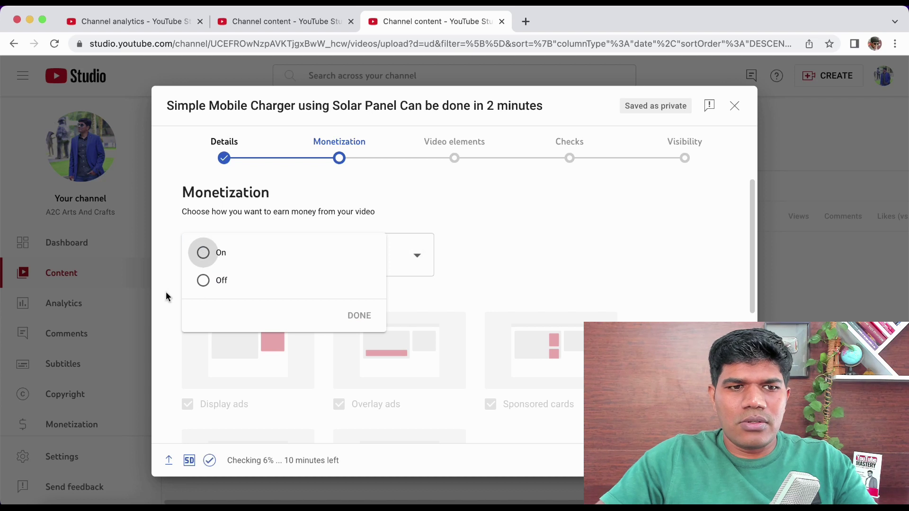
left_click(203, 280)
left_click(357, 315)
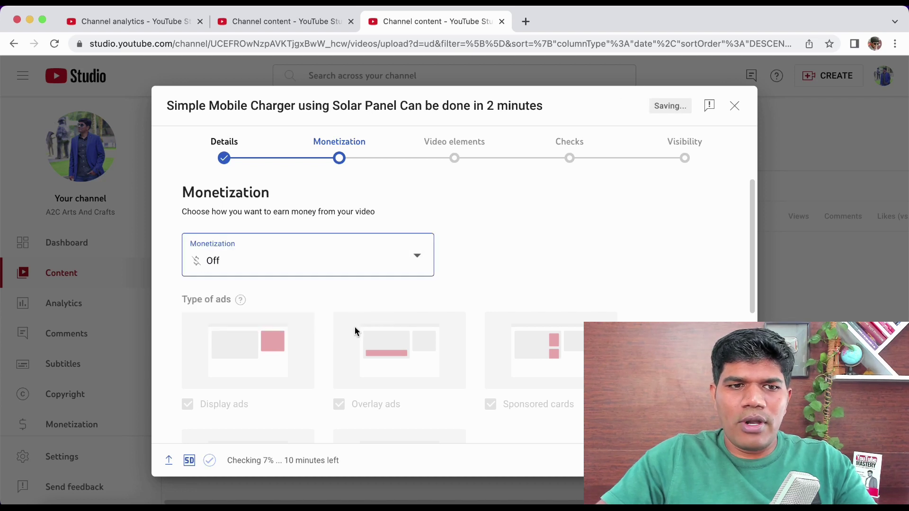
left_click(722, 460)
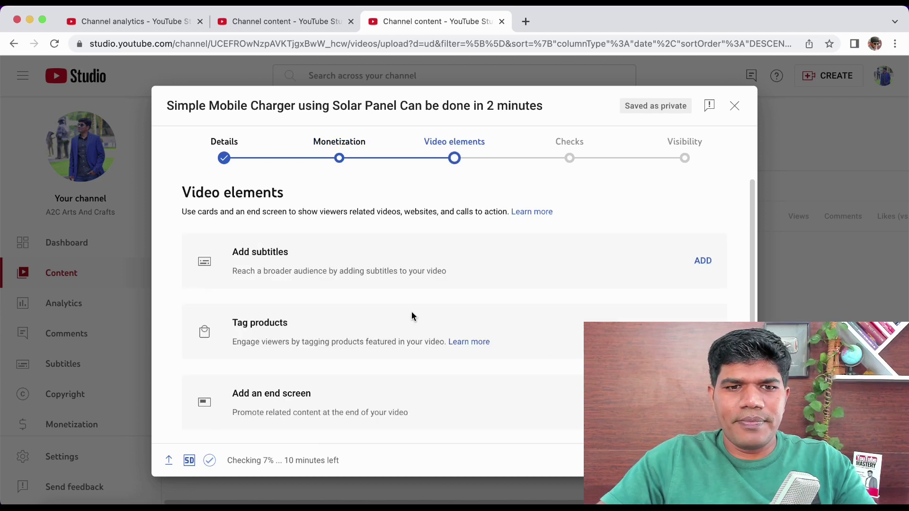
scroll(536, 371, "down", 3)
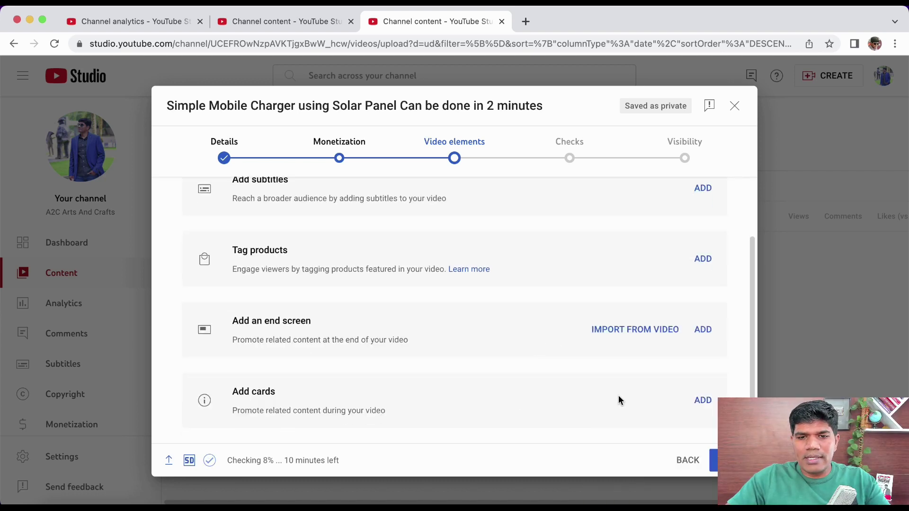
Add a DC Motor DIY Science Projects playlist card at 1:29:06
left_click(703, 400)
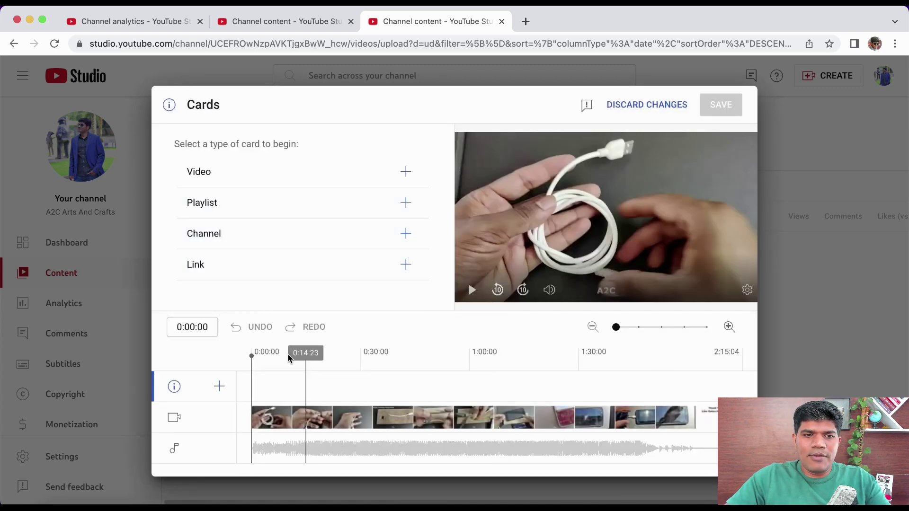
left_click_drag(255, 359, 576, 366)
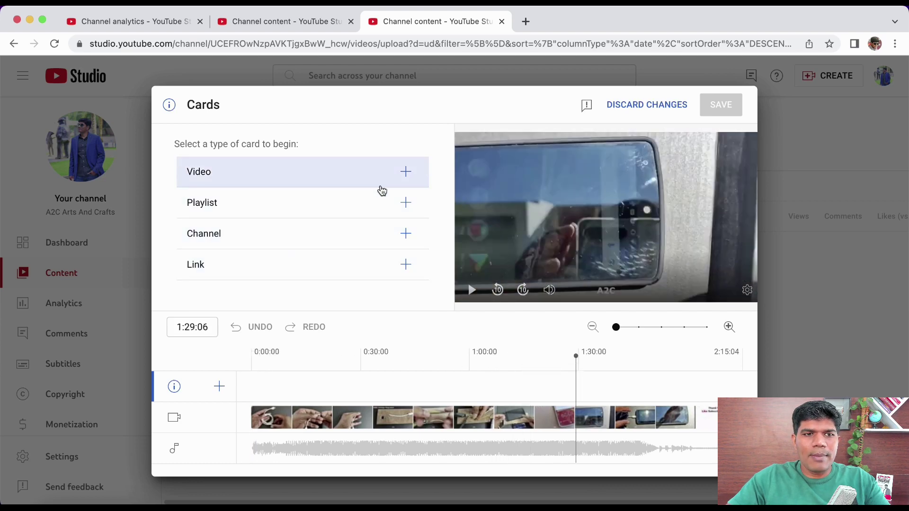
left_click(407, 203)
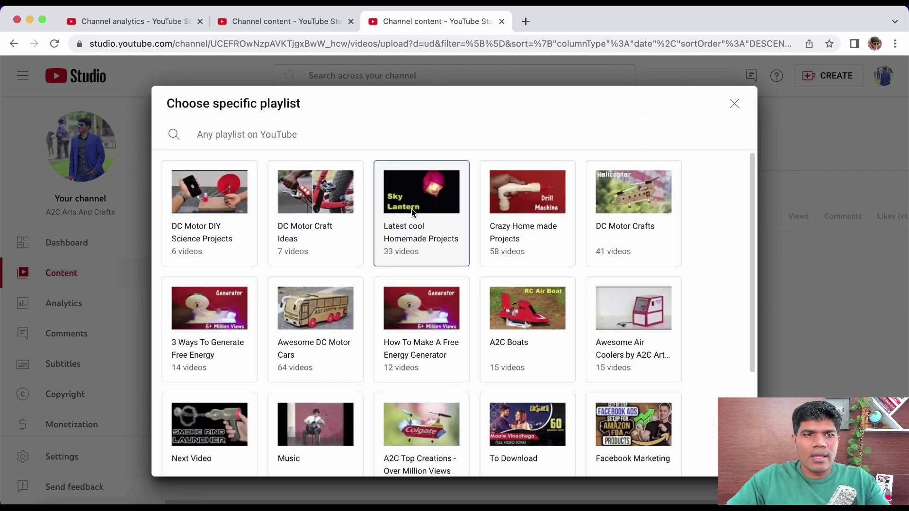
left_click(219, 208)
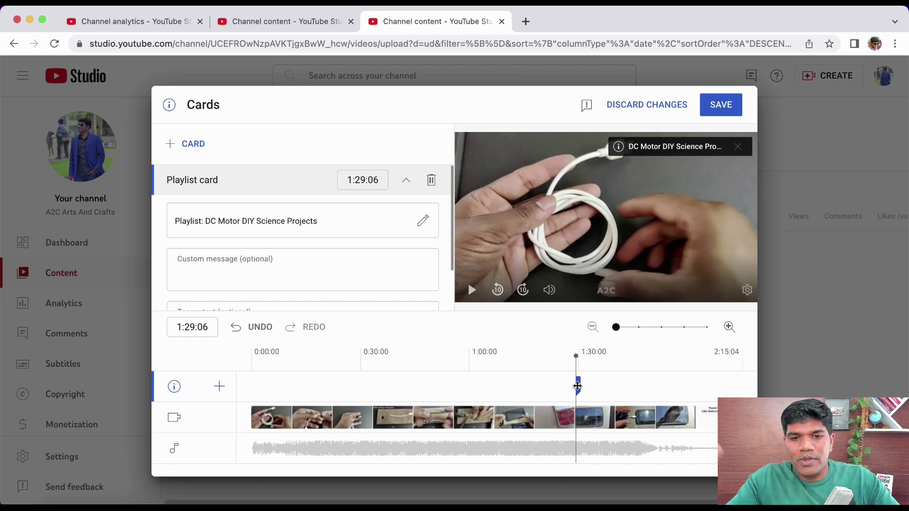
Add a video card for the creative science projects video near 1:43:13 and save the cards
left_click(628, 399)
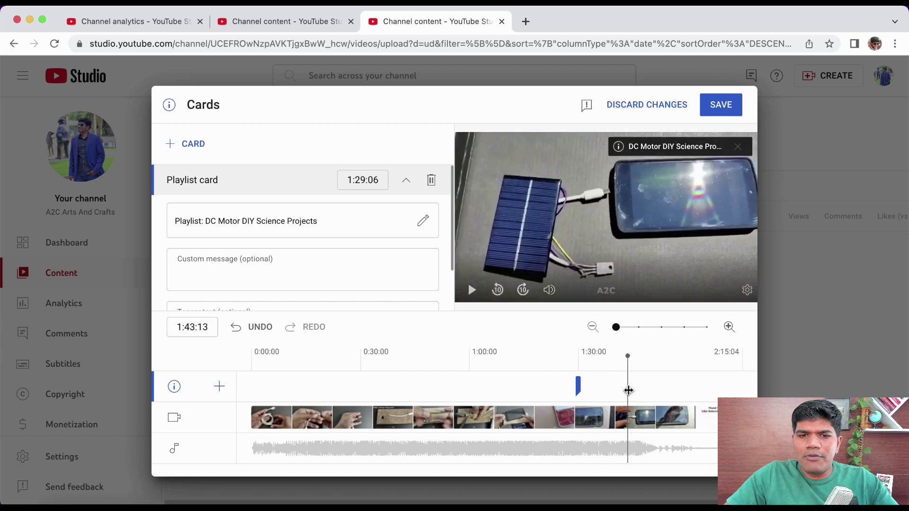
left_click(176, 146)
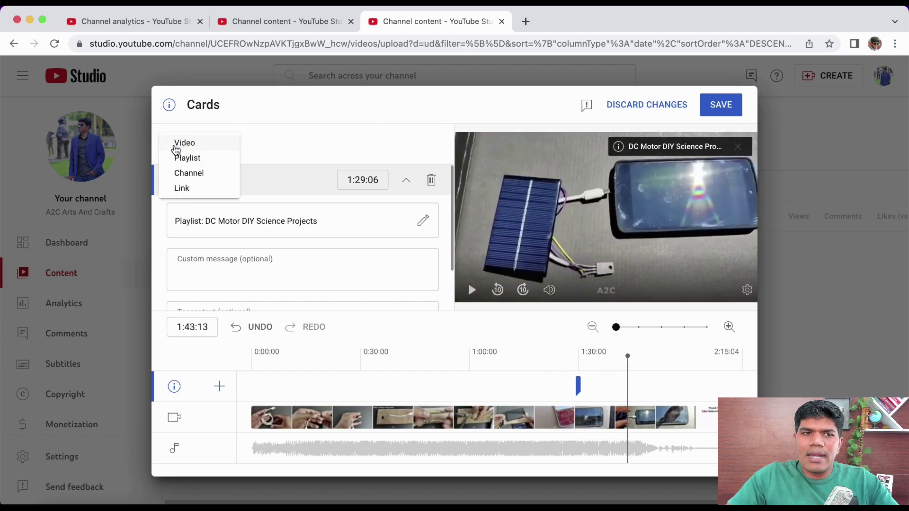
left_click(185, 143)
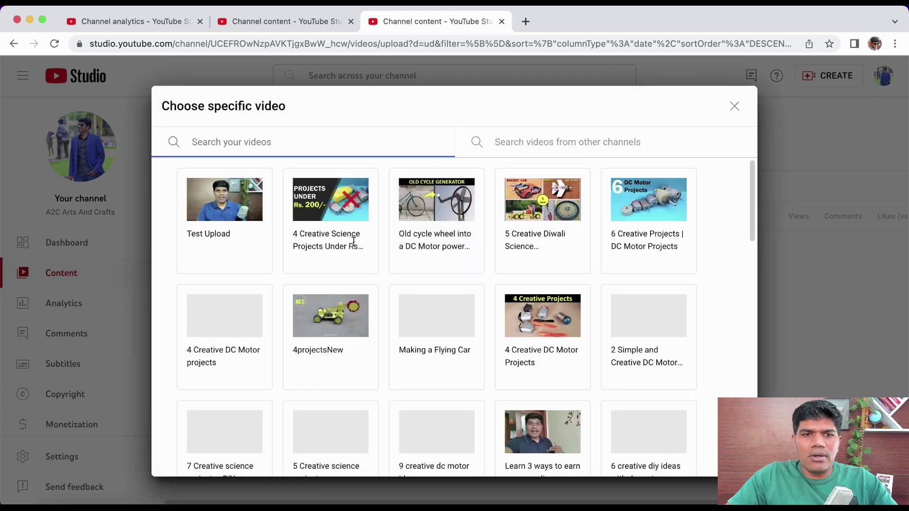
left_click(351, 208)
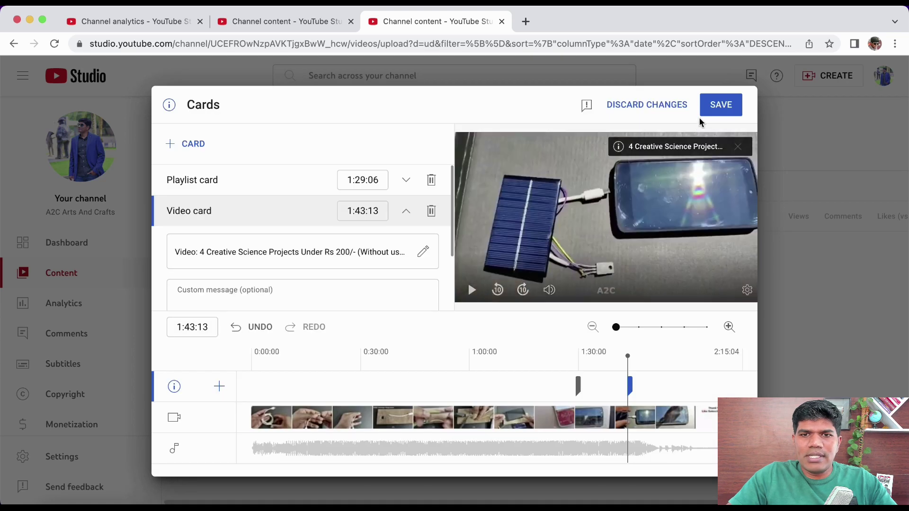
left_click(718, 106)
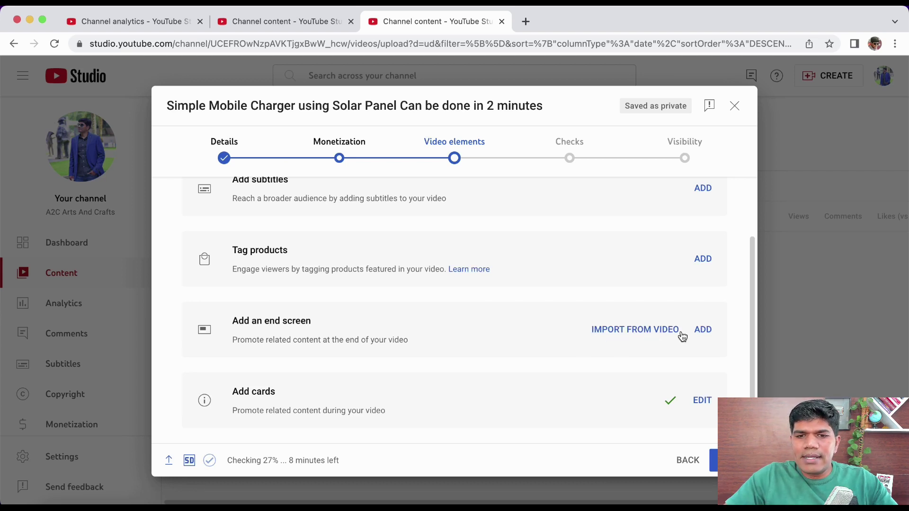
Apply the 1 video, 1 playlist, 1 subscribe end screen template and delete its video element
left_click(704, 331)
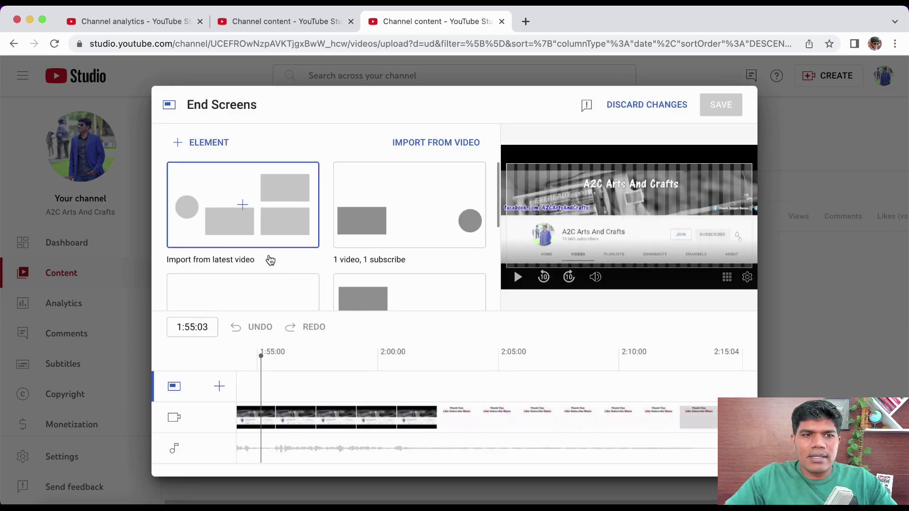
scroll(284, 251, "down", 3)
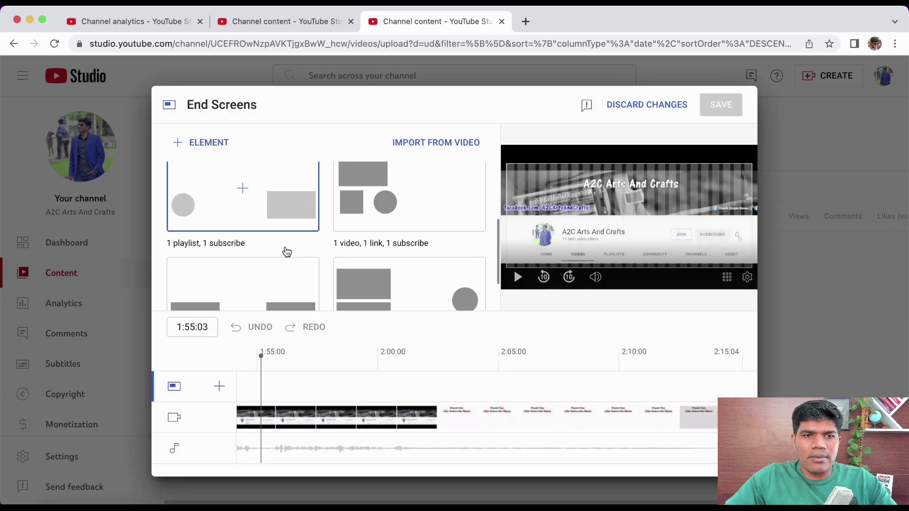
scroll(284, 250, "down", 2)
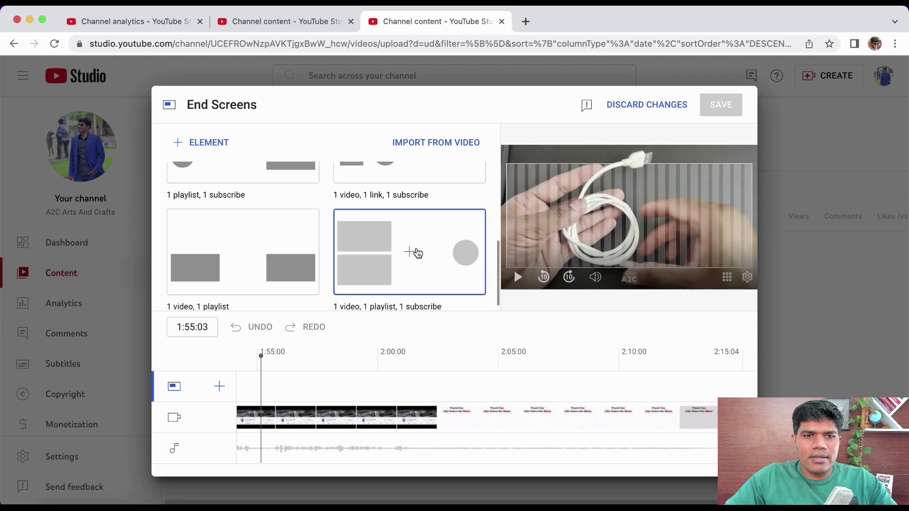
left_click(412, 255)
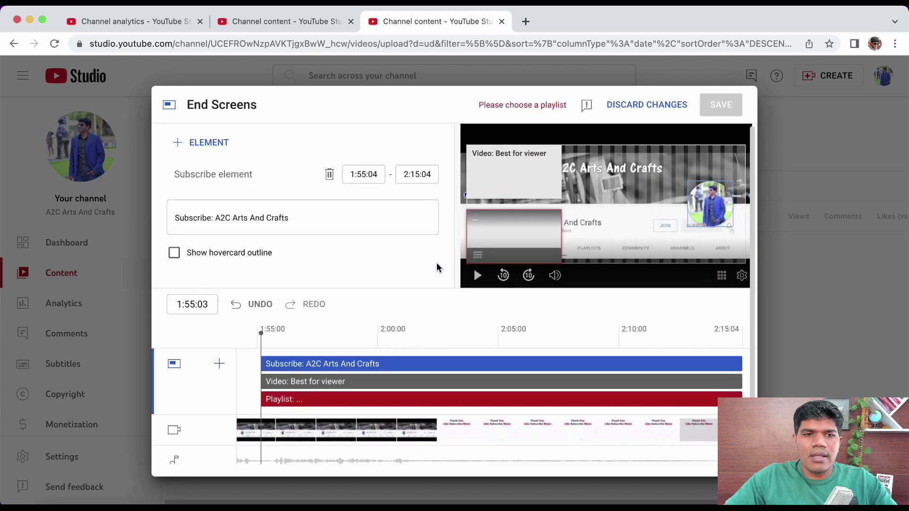
left_click(516, 171)
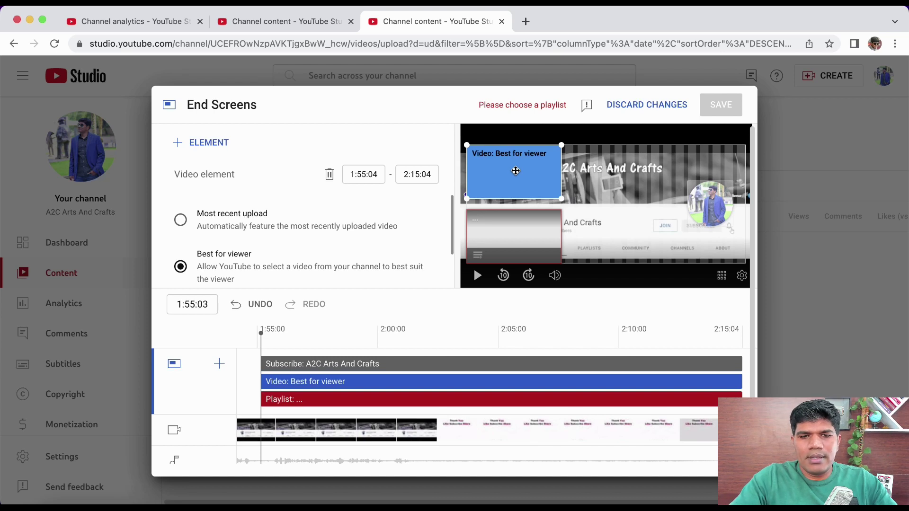
key("Delete")
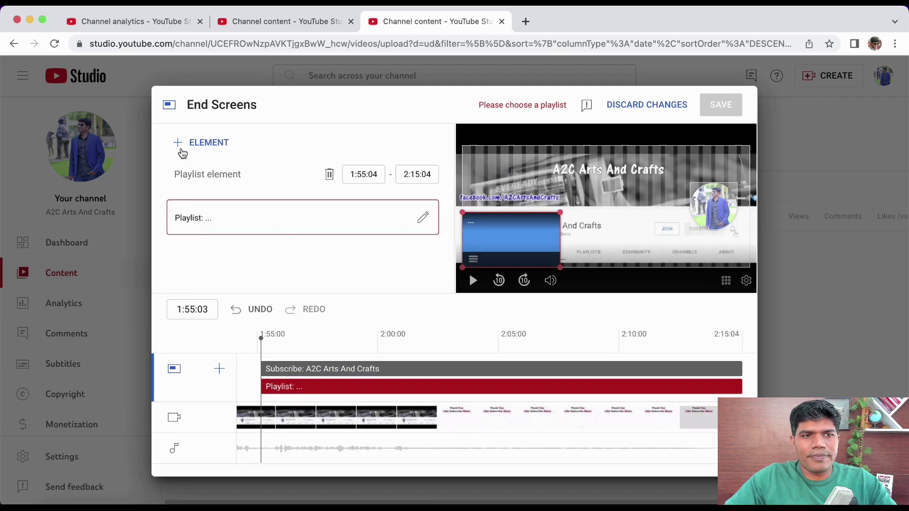
Add the DC Motor DIY Science Projects playlist and most-recent-upload video elements, removing the empty placeholder
left_click(178, 145)
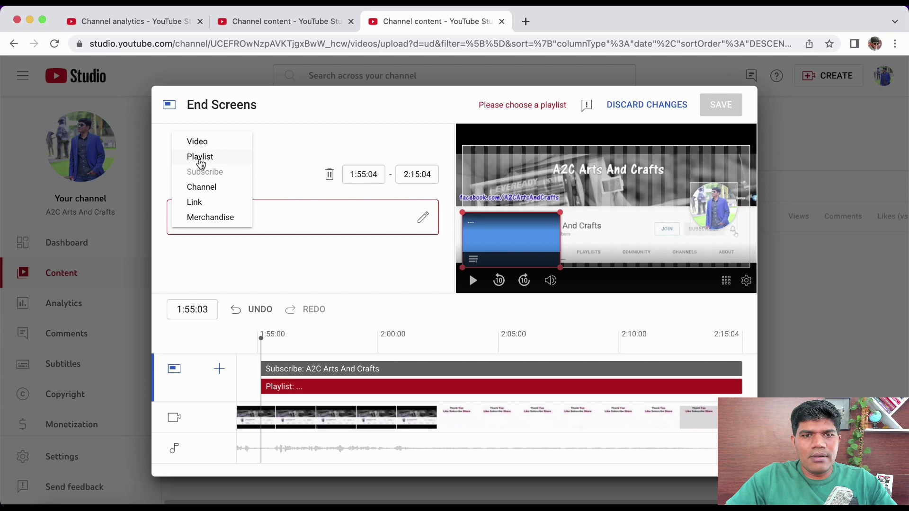
left_click(201, 161)
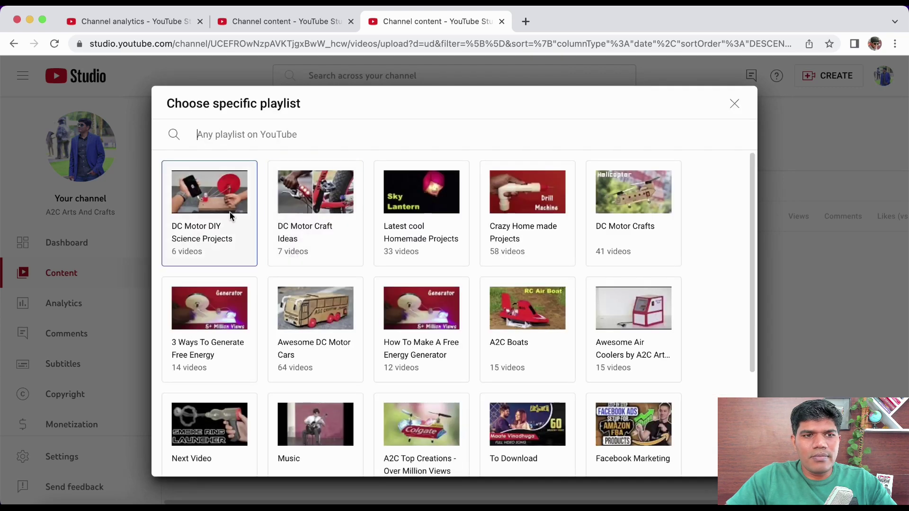
left_click(252, 233)
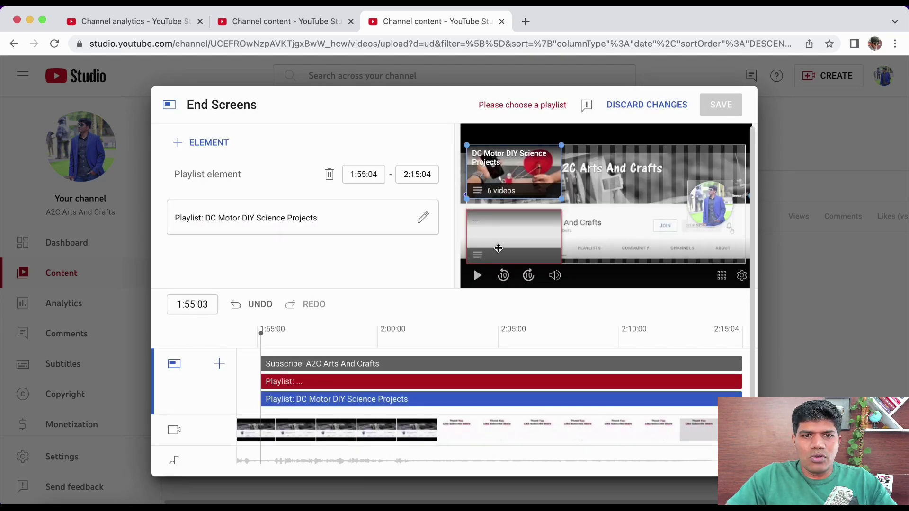
left_click(501, 241)
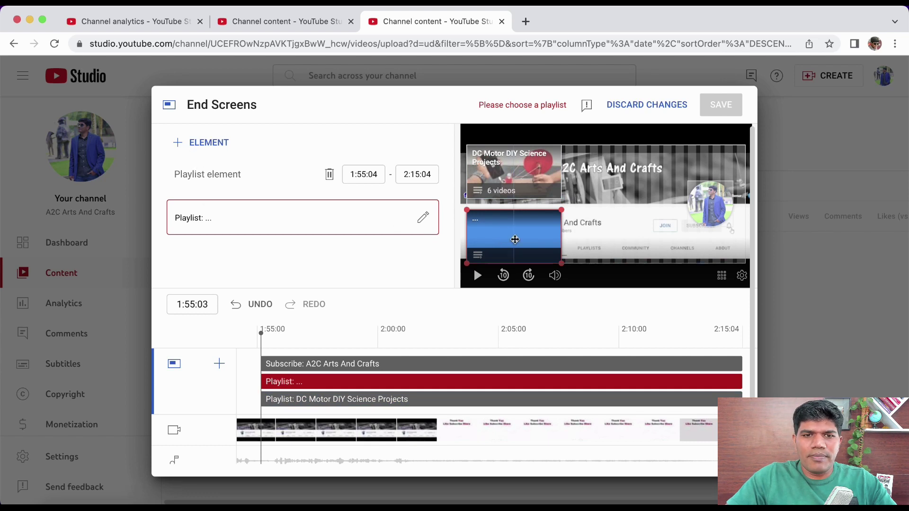
key("Delete")
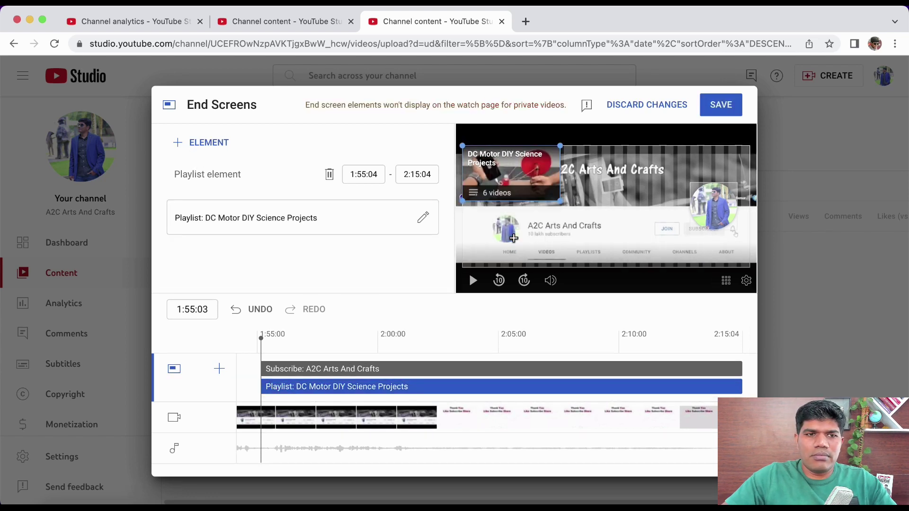
left_click(178, 143)
left_click(198, 142)
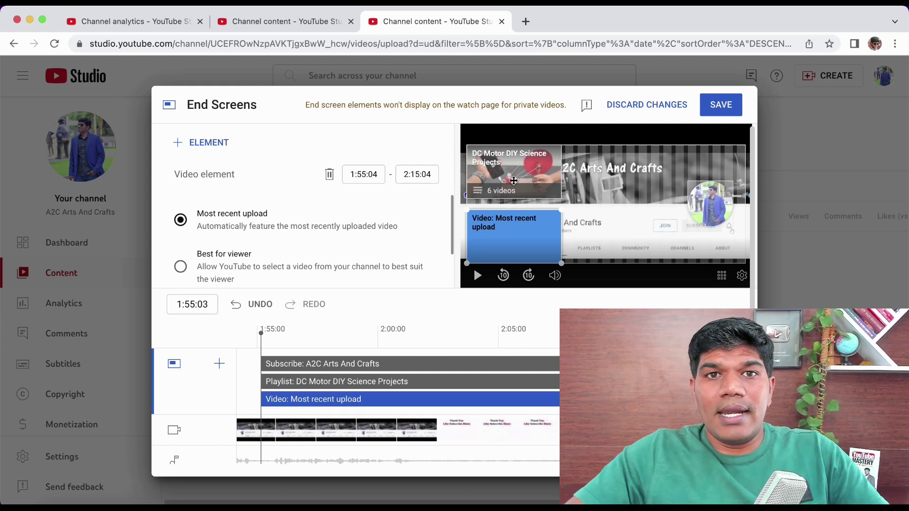
Check the 26,002.0 total playlist watch time in Channel analytics, then return to the Playlists list
left_click(170, 23)
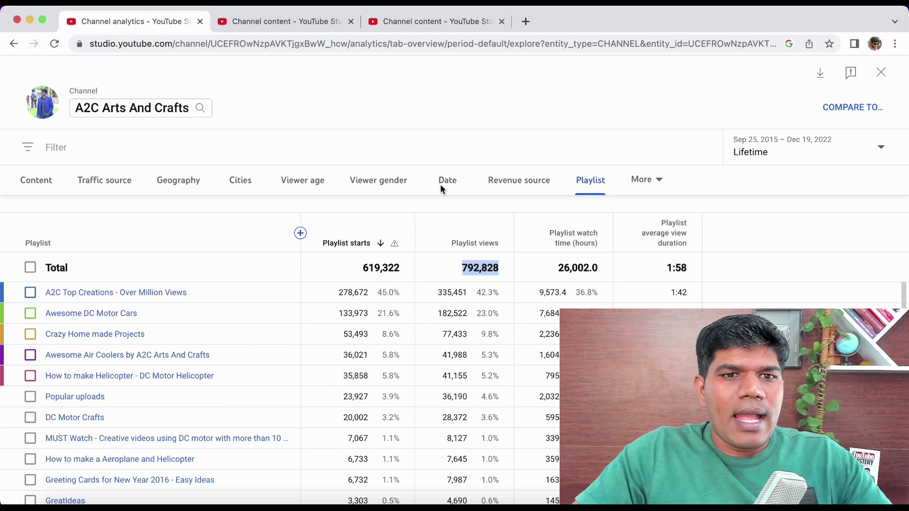
left_click(452, 276)
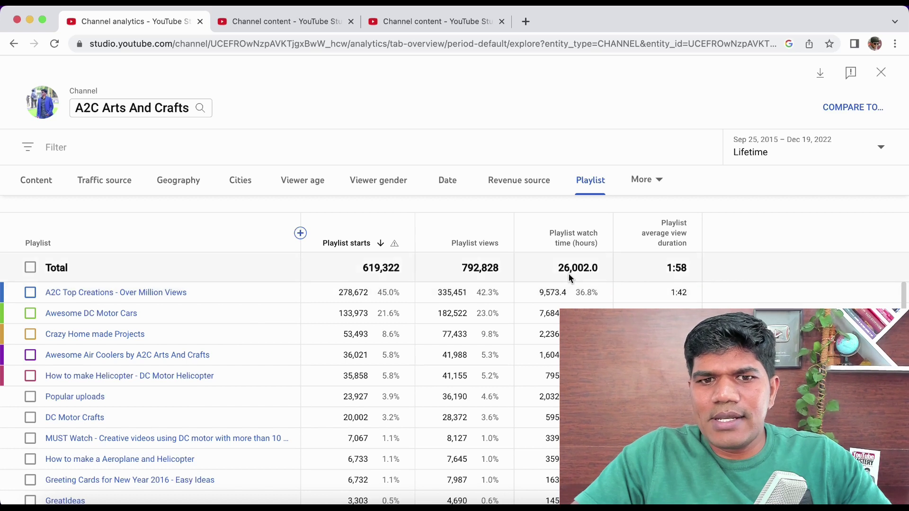
left_click_drag(559, 269, 594, 267)
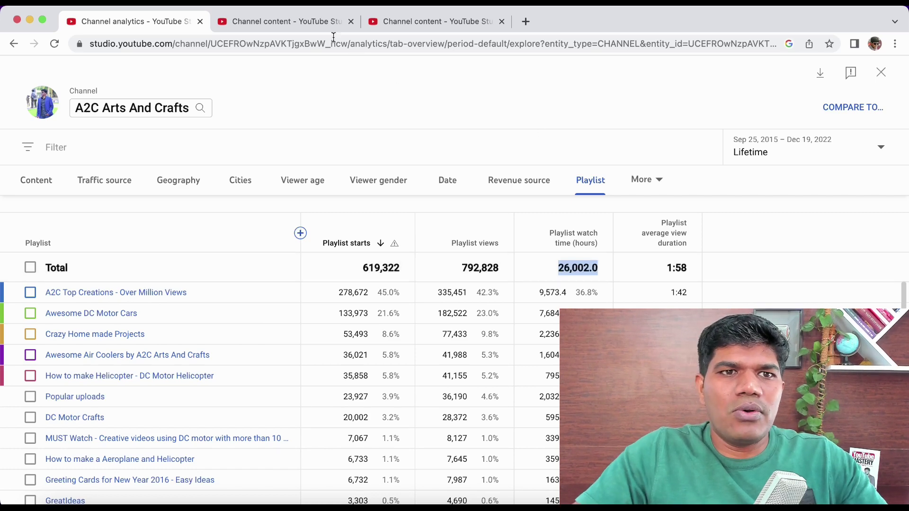
left_click(306, 23)
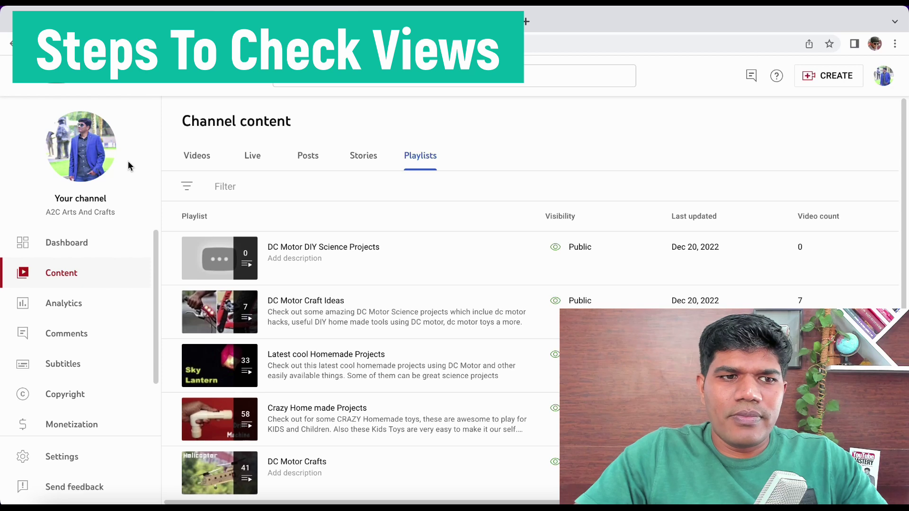
Break the lifetime advanced analytics down by Playlist, showing 619,322 playlist starts
left_click(78, 315)
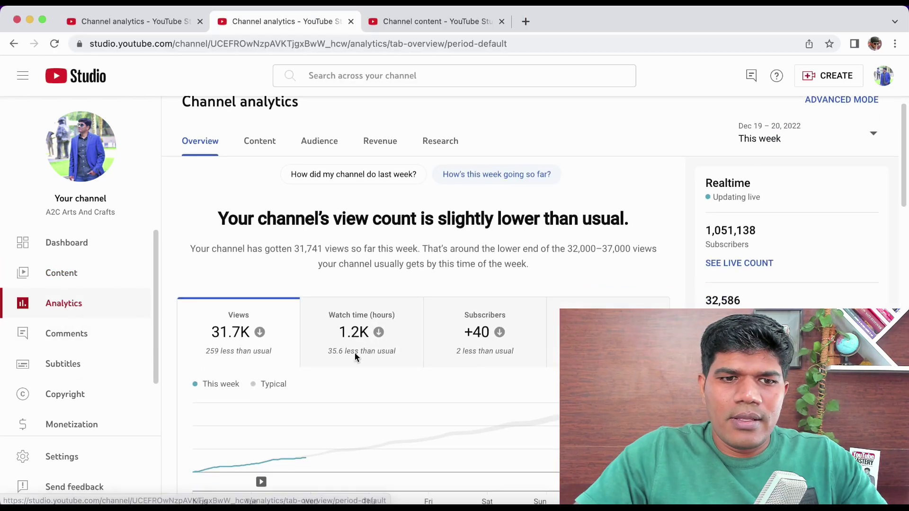
scroll(353, 353, "down", 10)
scroll(353, 356, "up", 3)
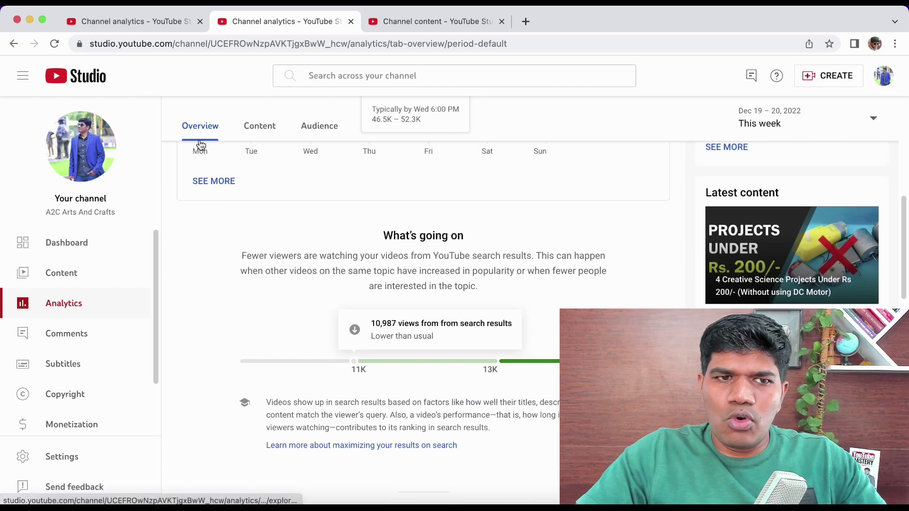
left_click(214, 182)
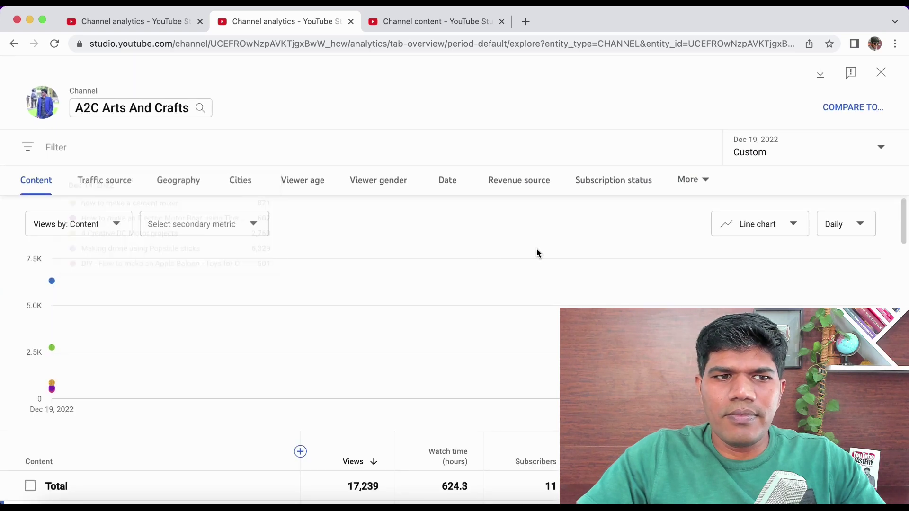
scroll(351, 380, "down", 5)
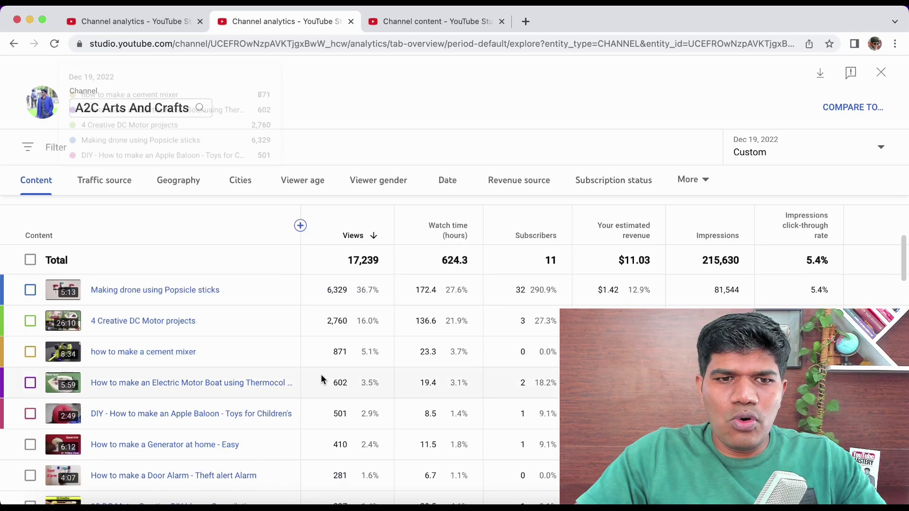
scroll(331, 303, "up", 5)
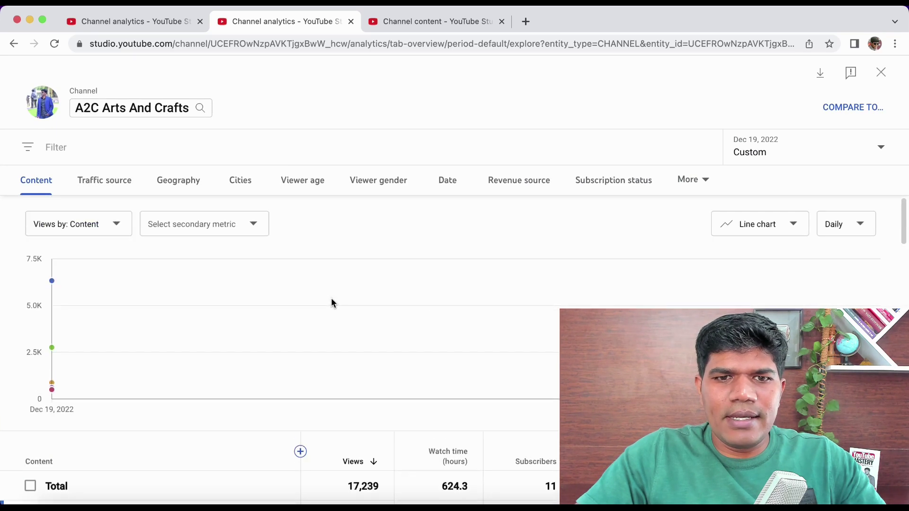
left_click(700, 185)
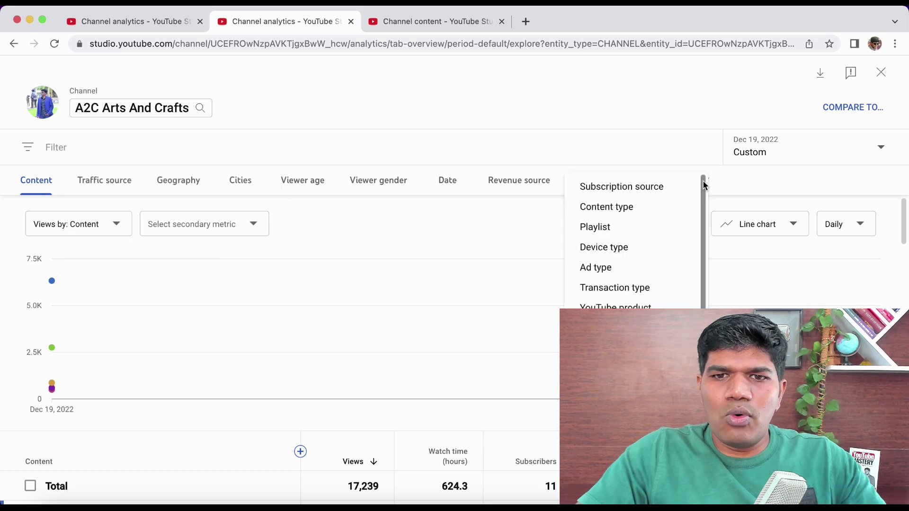
left_click(616, 228)
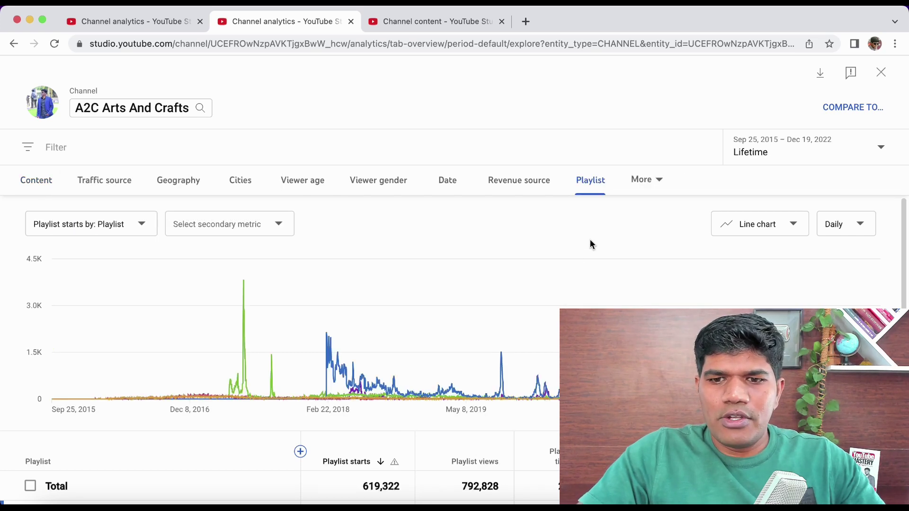
scroll(591, 272, "down", 1)
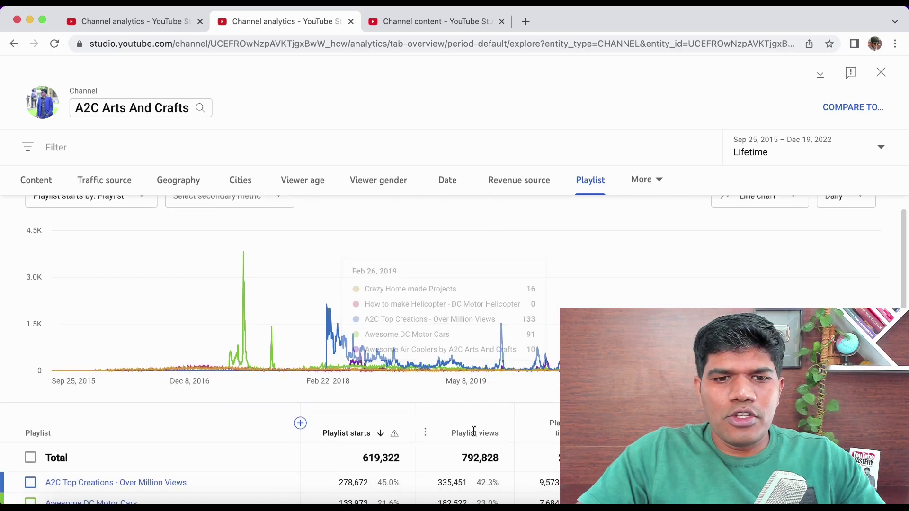
scroll(499, 416, "down", 3)
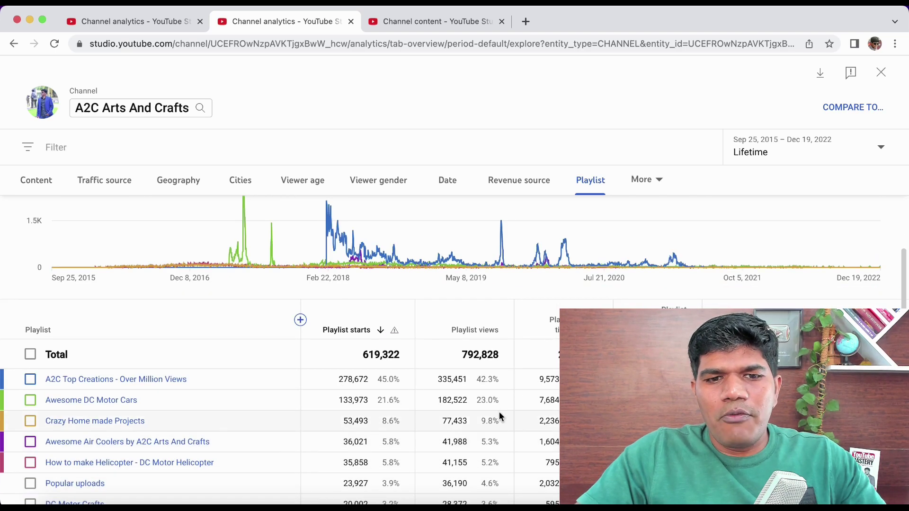